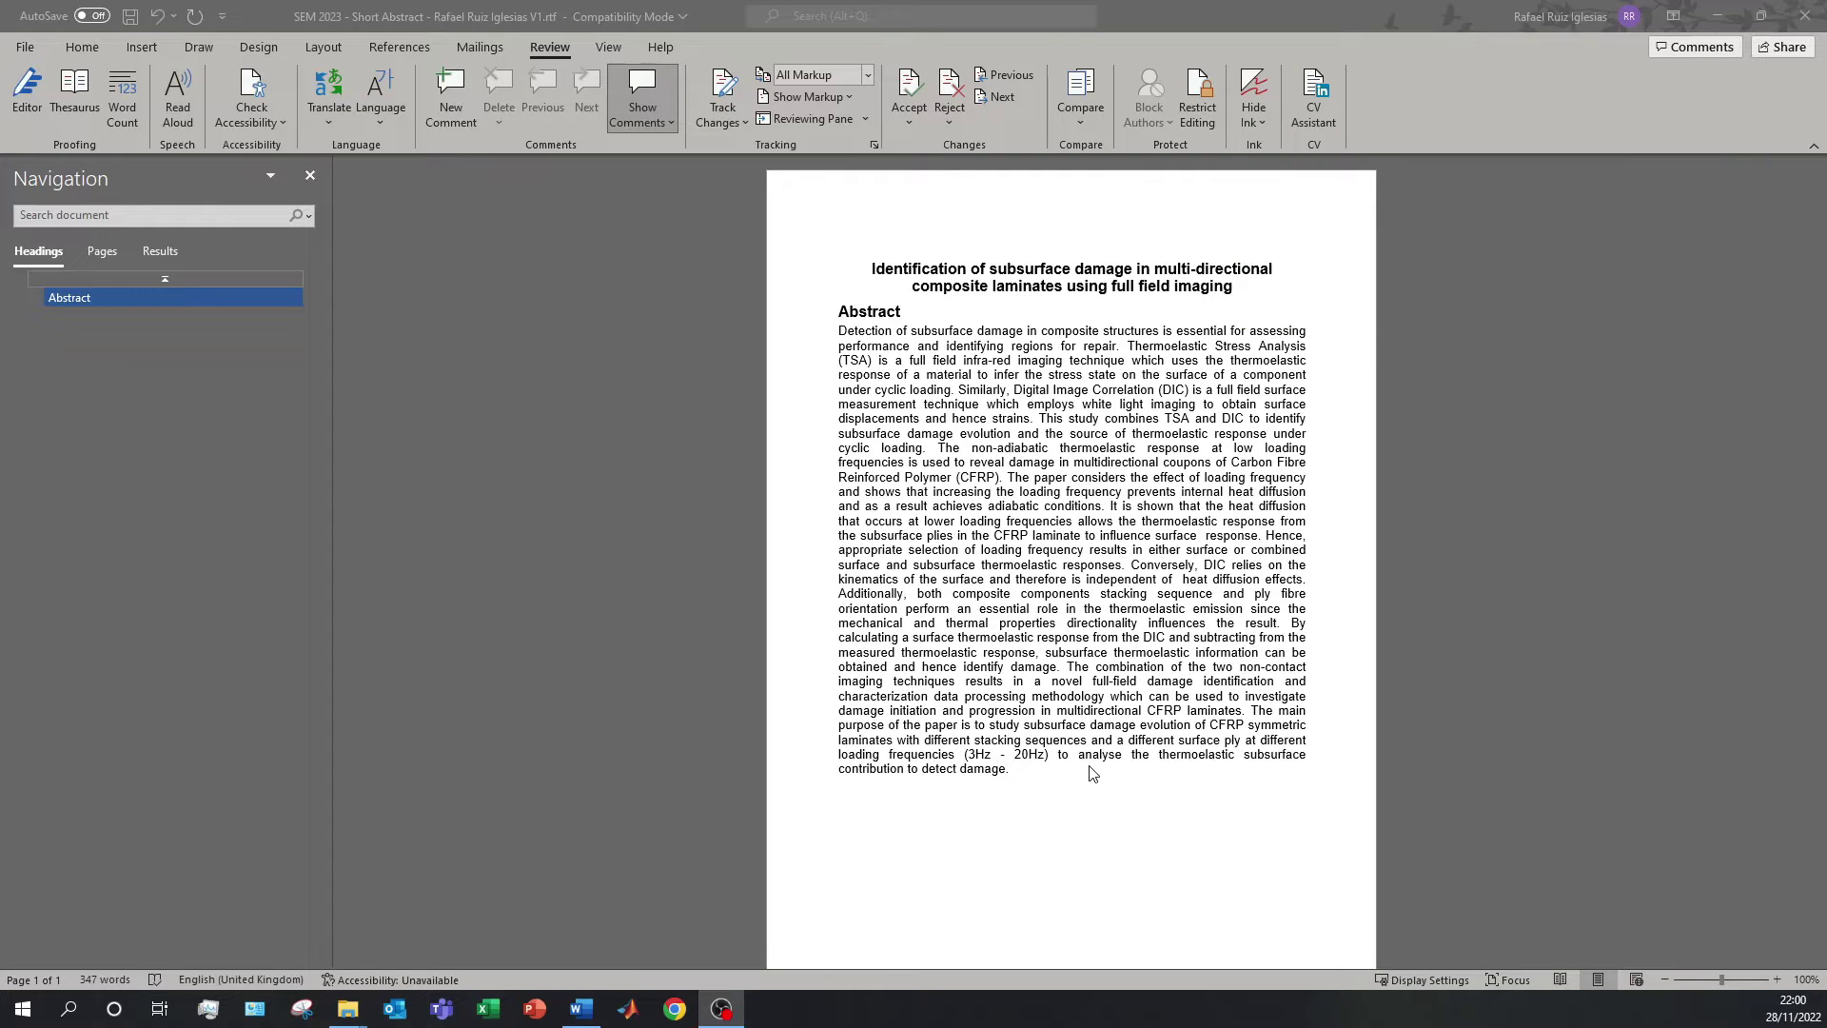
Bring the abstract document into focus and show the Home tab's text-formatting tools
{"action": "left_click", "coordinate": [1077, 779]}
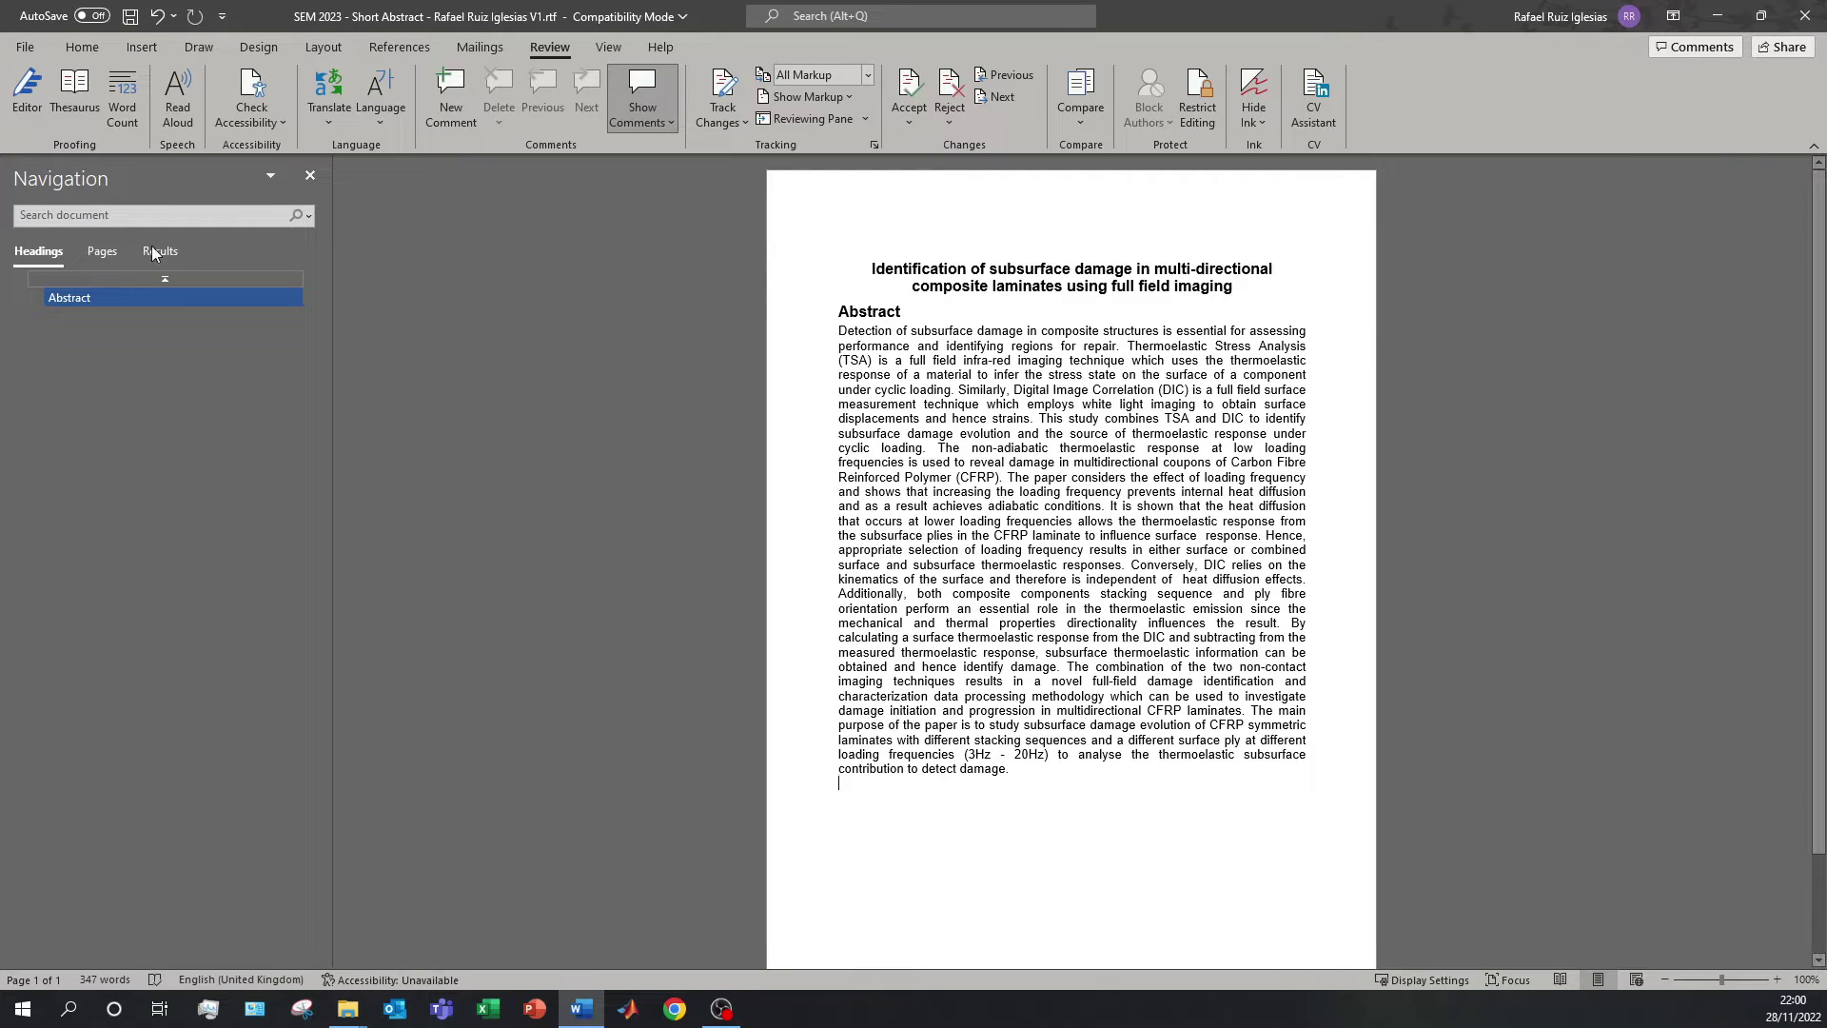
{"action": "left_click", "coordinate": [95, 42]}
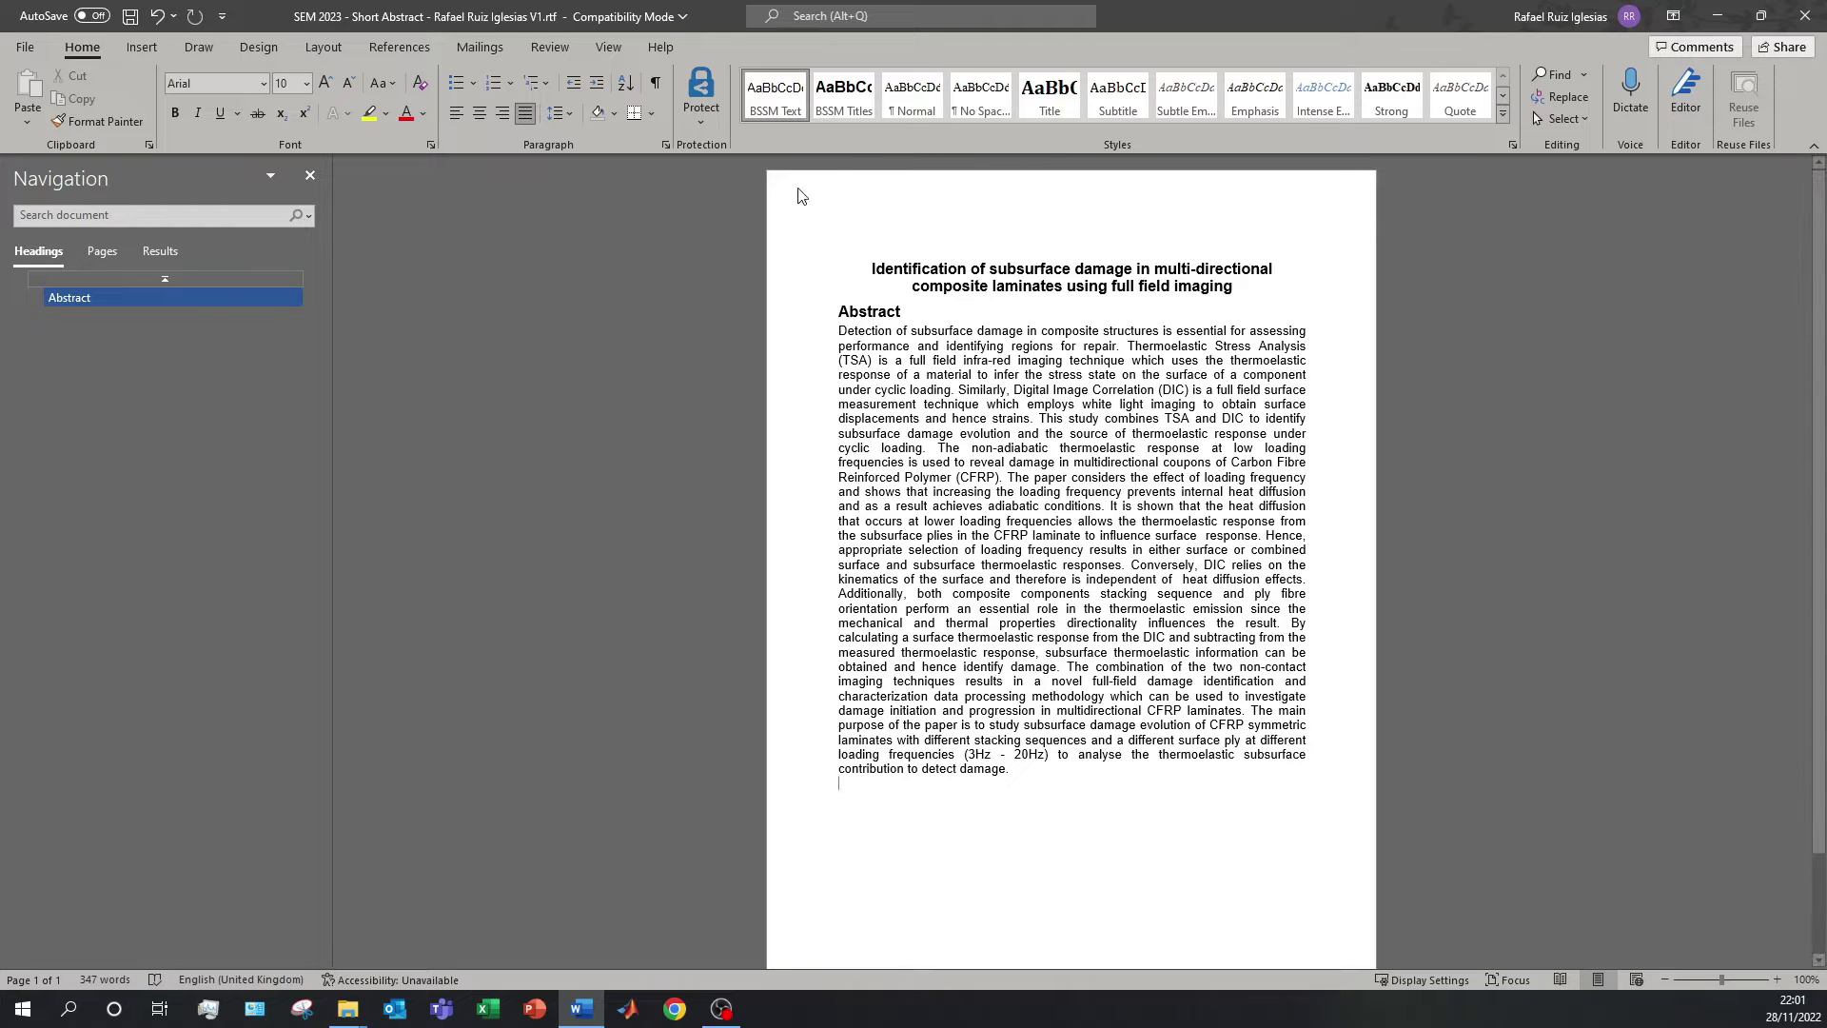
Turn on Track Changes and replace 'thermoelastic' with 'thermal' in the abstract's last line
{"action": "left_click", "coordinate": [564, 47]}
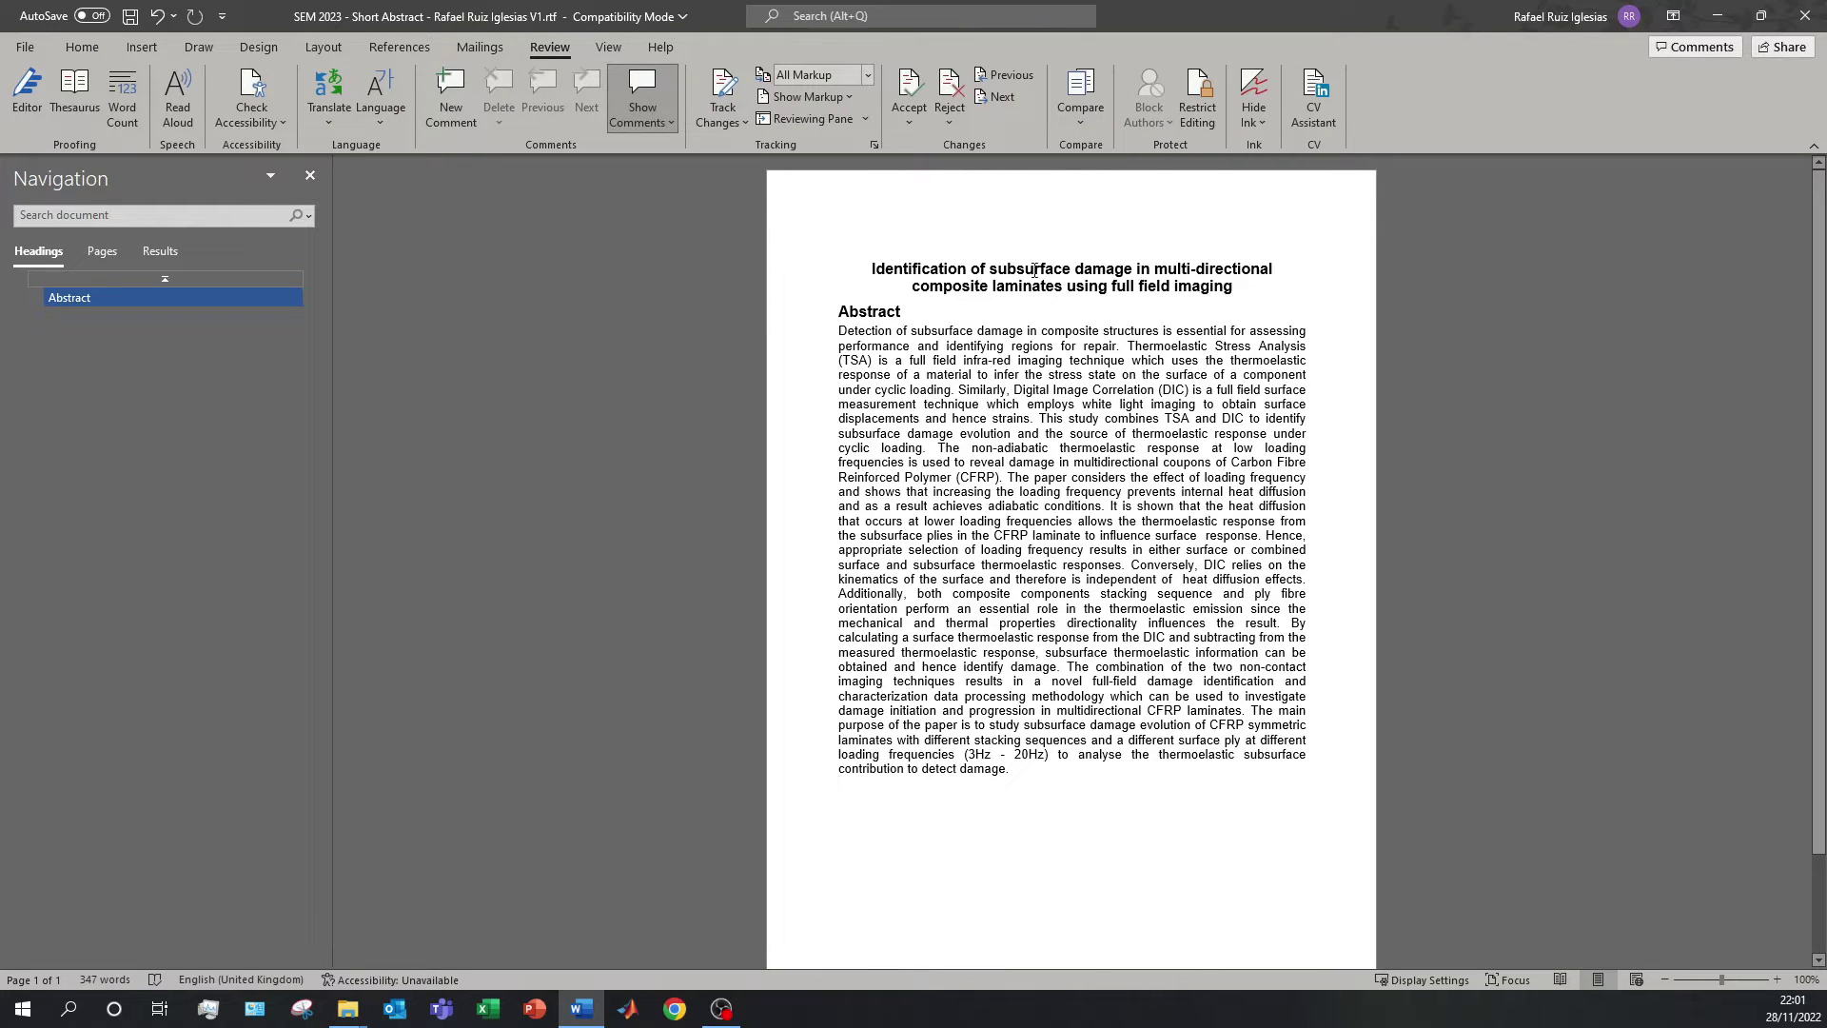
{"action": "left_click", "coordinate": [740, 88]}
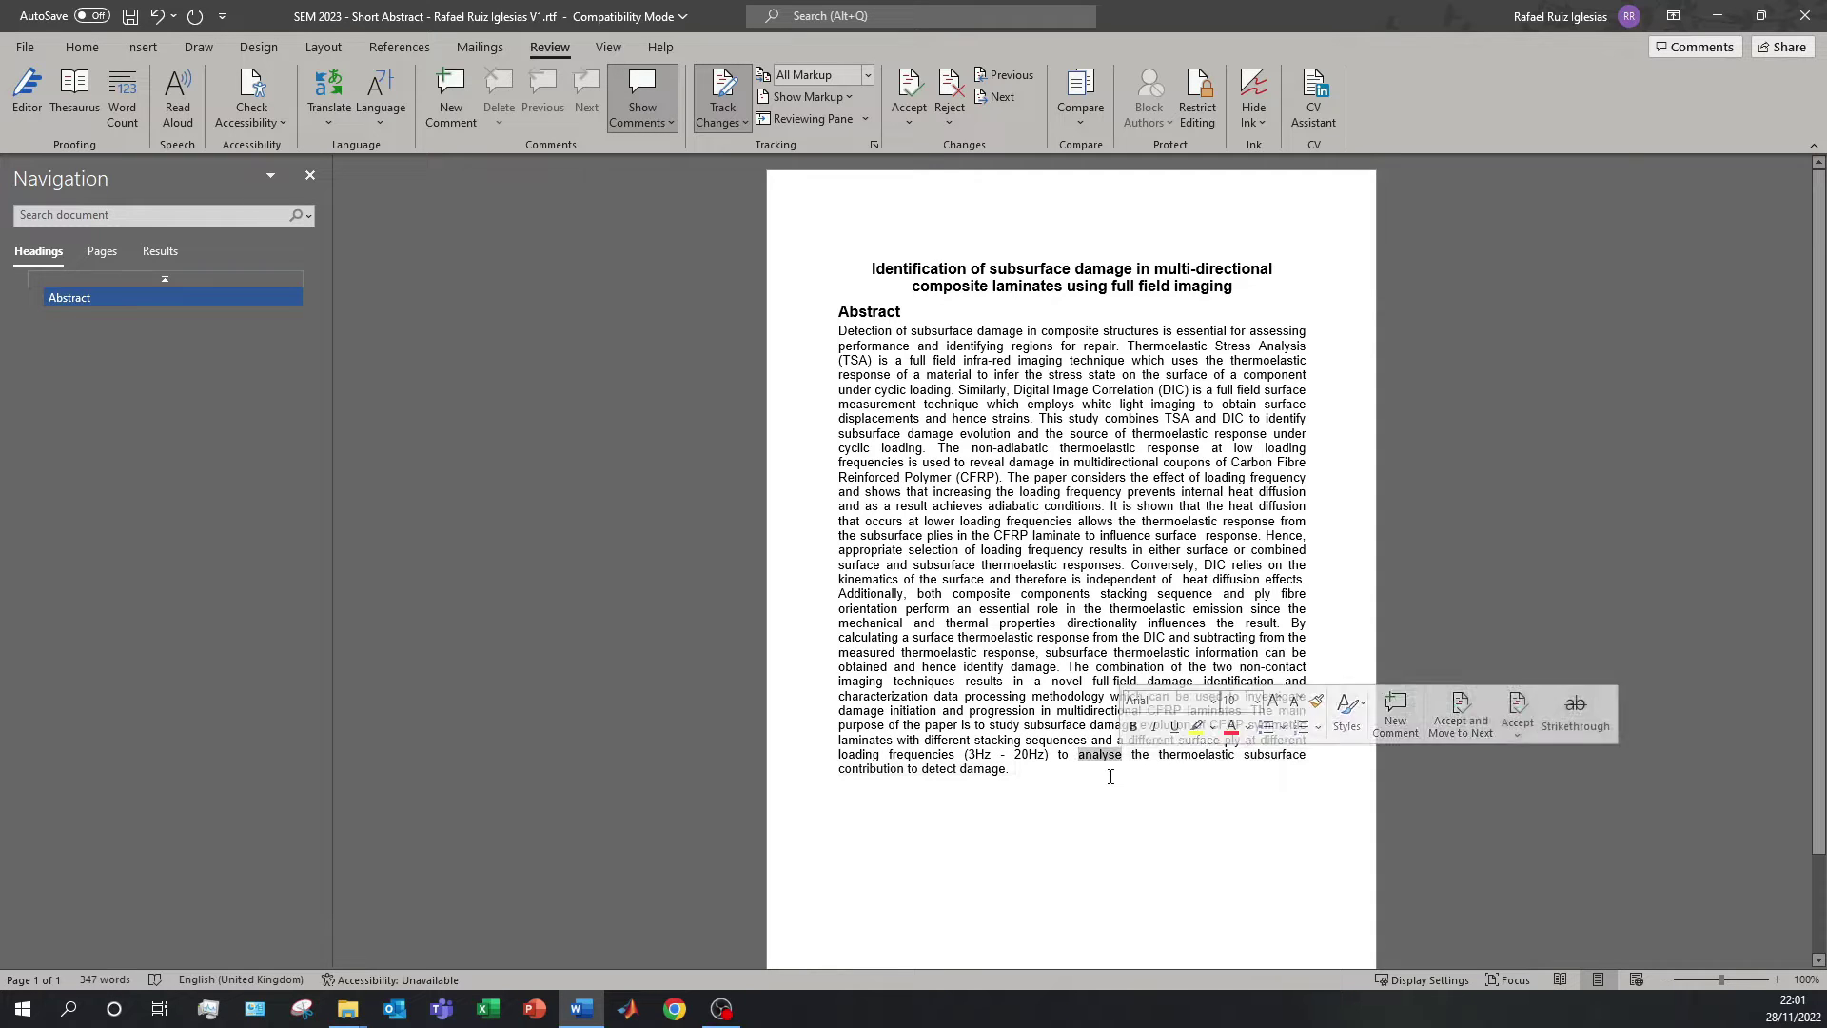
{"action": "double_click", "coordinate": [1163, 751]}
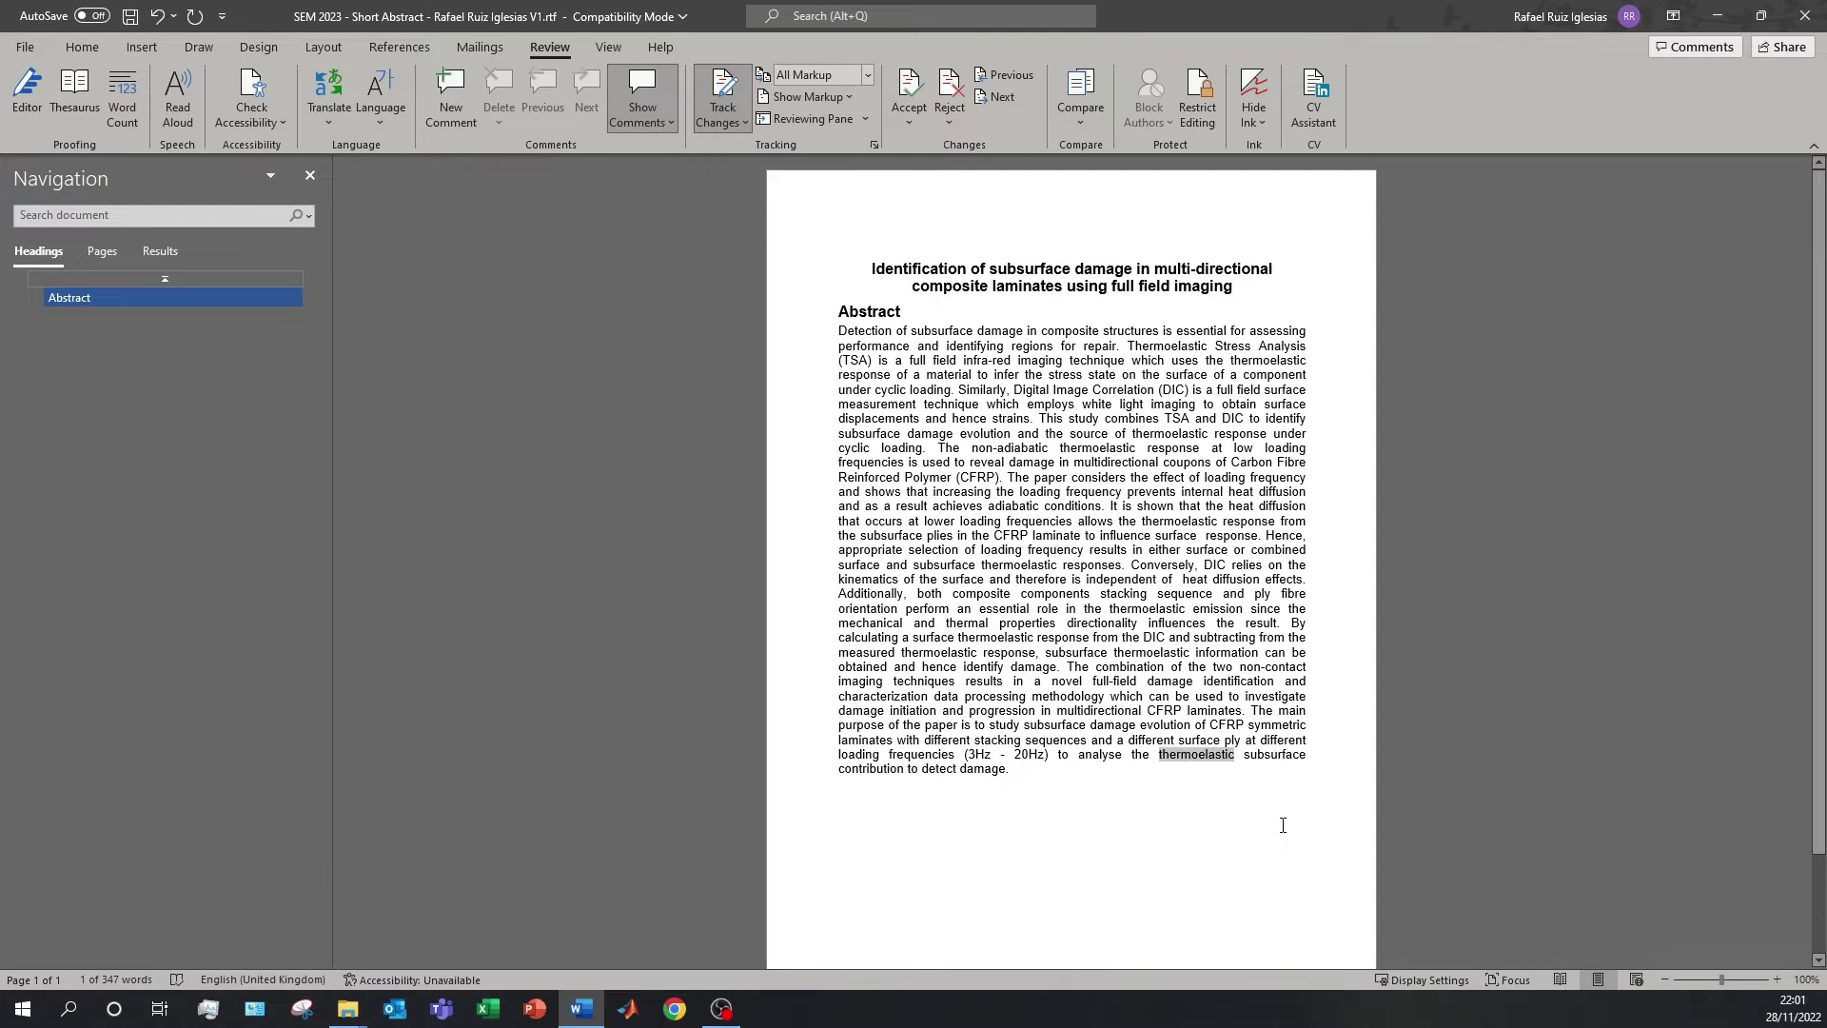
{"action": "type", "text": "thermal"}
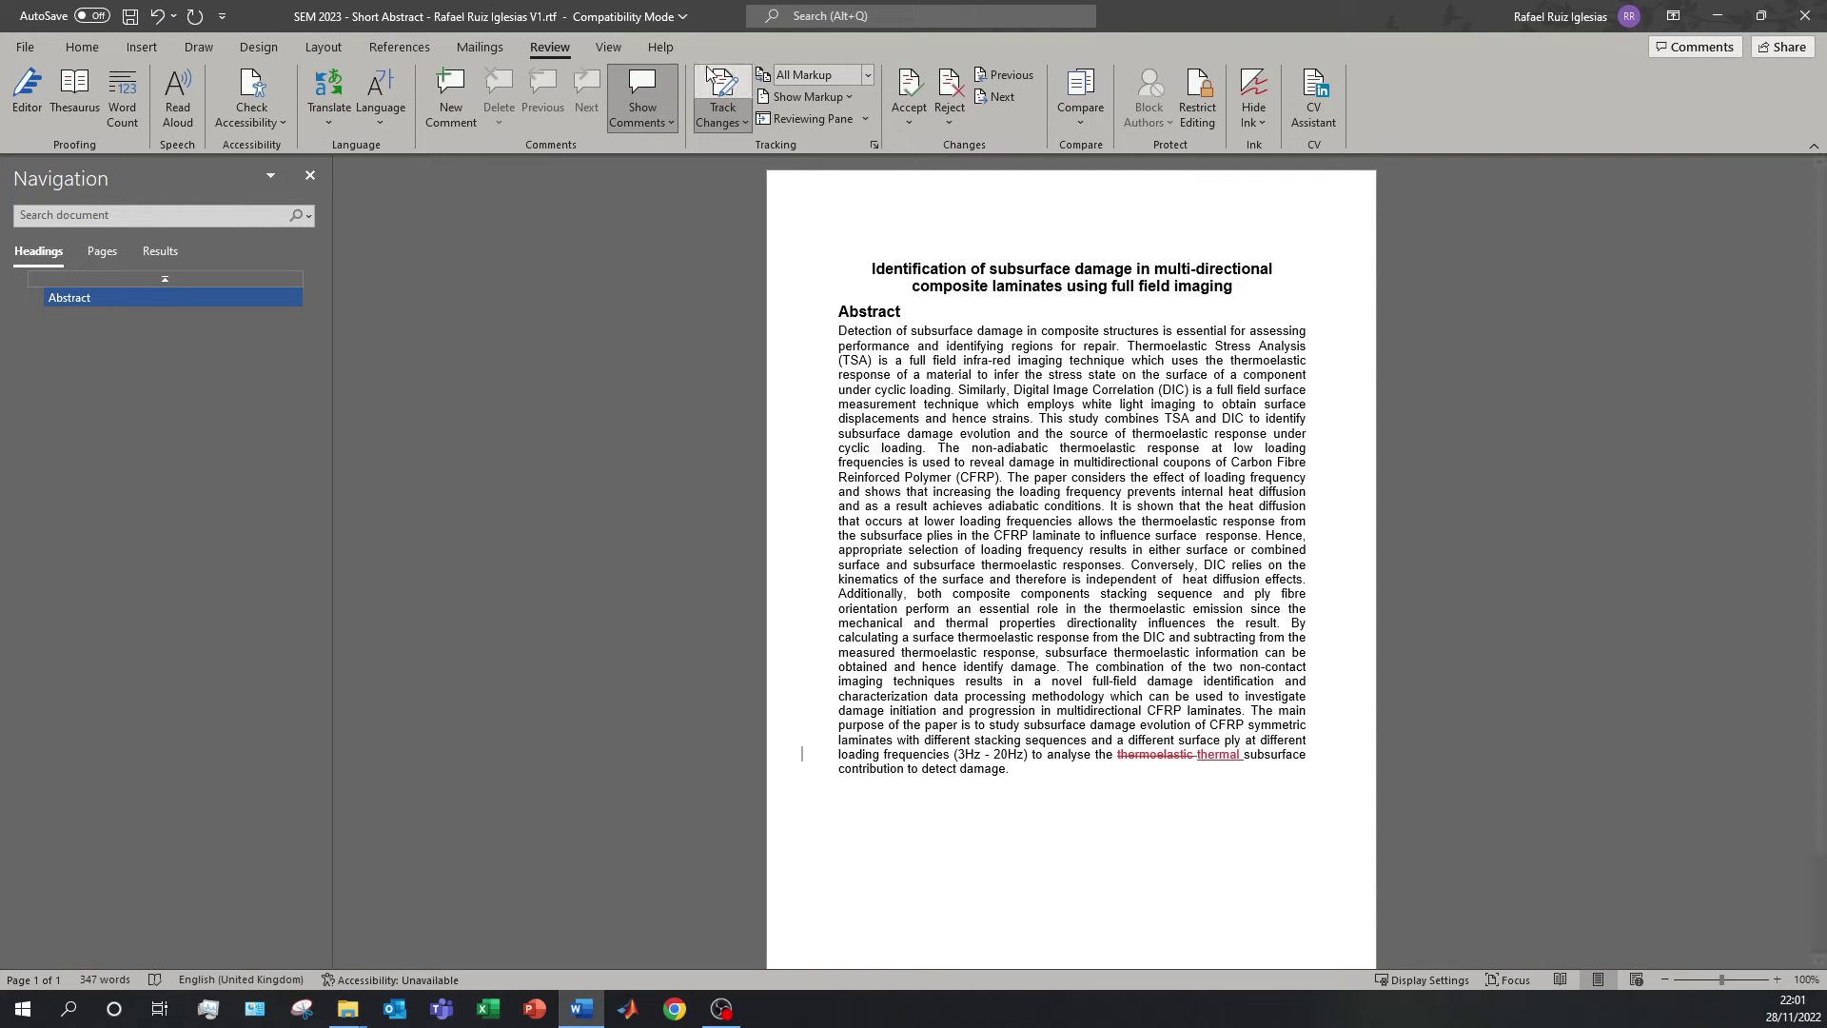
{"action": "left_click", "coordinate": [723, 100]}
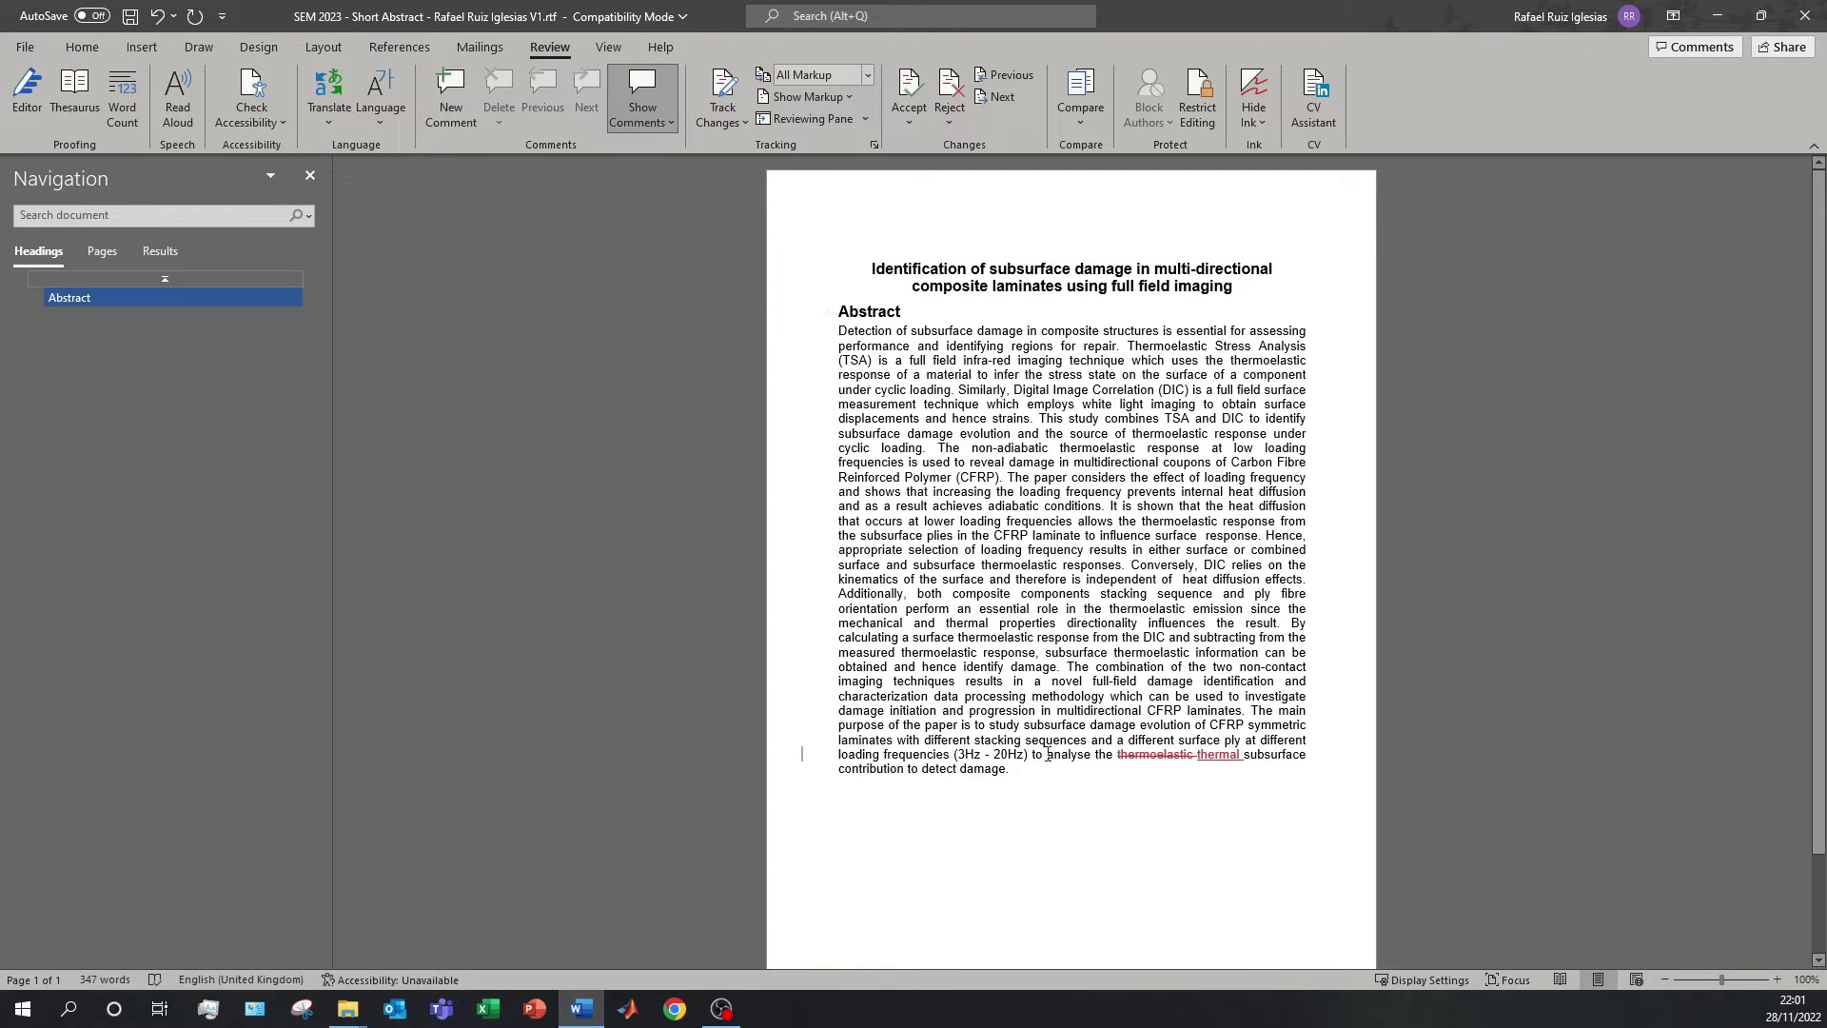
{"action": "type", "text": "bgfrhtry"}
{"action": "key", "text": "BackSpace"}
{"action": "key", "text": "BackSpace"}
{"action": "key", "text": "BackSpace"}
{"action": "key", "text": "BackSpace"}
{"action": "key", "text": "BackSpace"}
{"action": "key", "text": "BackSpace"}
{"action": "key", "text": "BackSpace"}
{"action": "type", "text": "e."}
{"action": "left_click", "coordinate": [723, 96]}
{"action": "type", "text": "fghdefgh"}
{"action": "key", "text": "BackSpace"}
{"action": "key", "text": "BackSpace"}
{"action": "key", "text": "BackSpace"}
{"action": "key", "text": "BackSpace"}
{"action": "key", "text": "BackSpace"}
{"action": "key", "text": "BackSpace"}
{"action": "key", "text": "BackSpace"}
{"action": "key", "text": "BackSpace"}
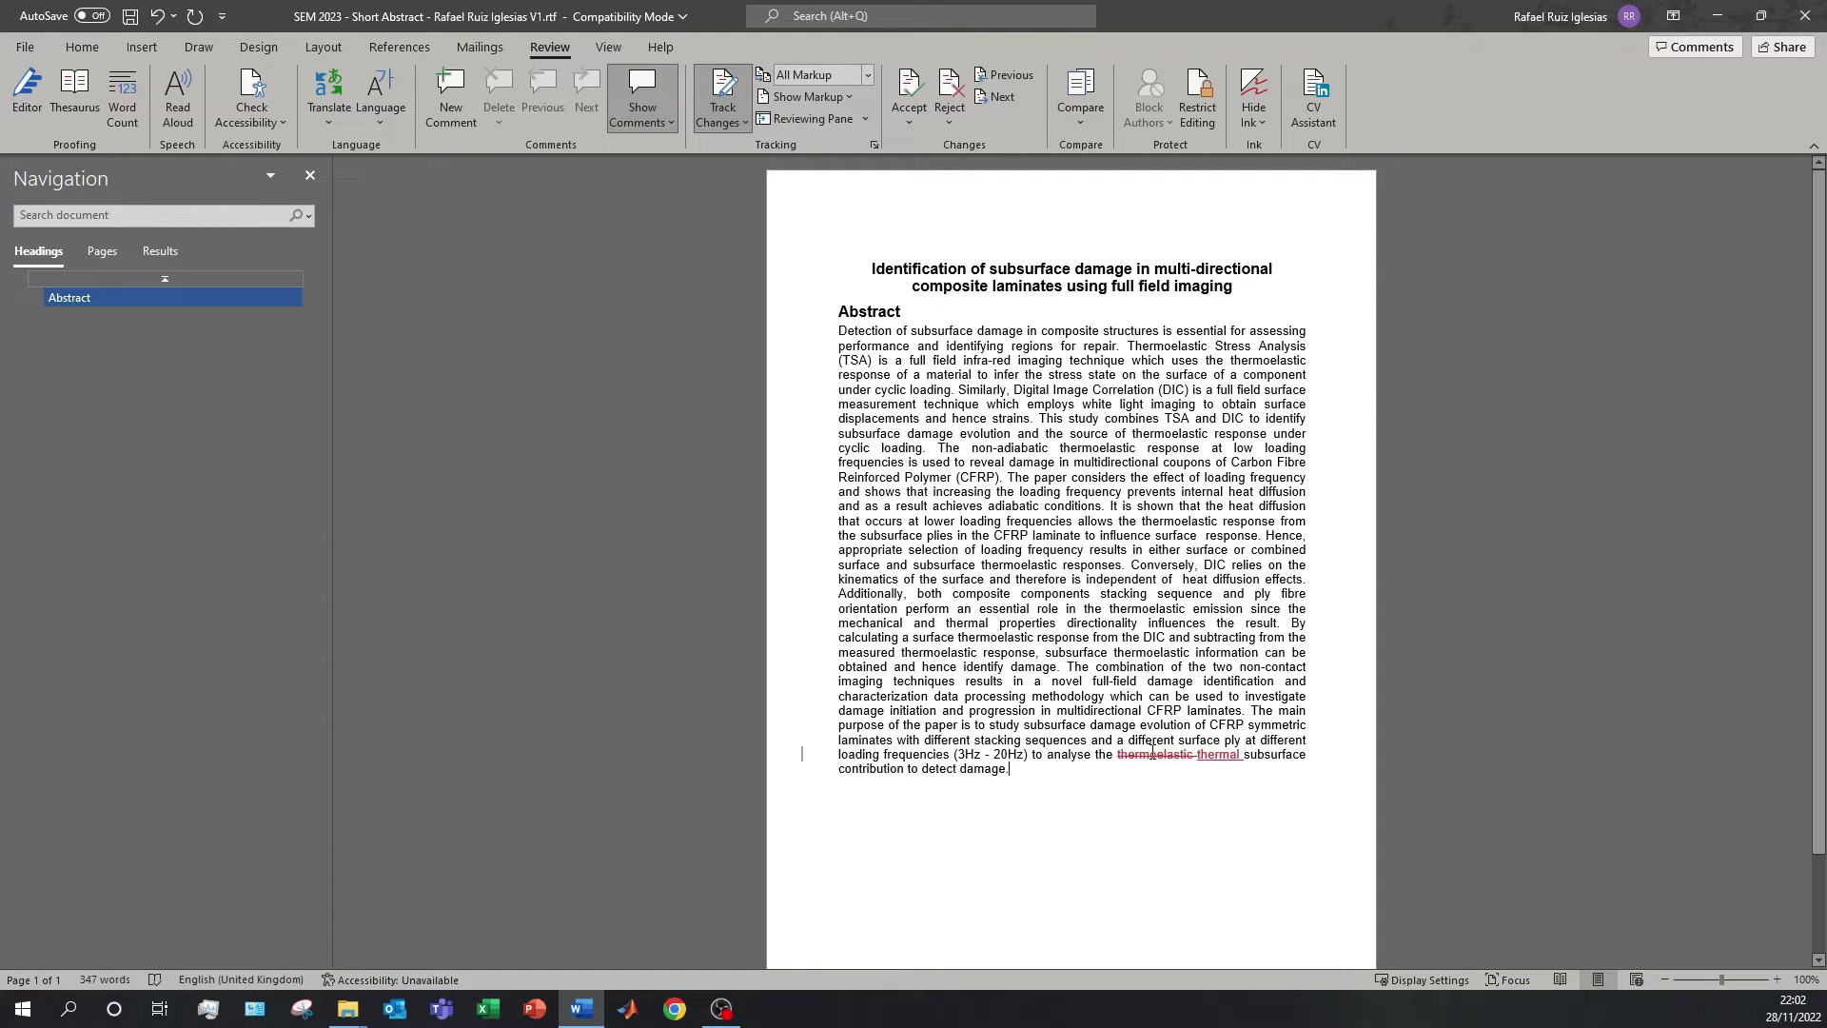
{"action": "right_click", "coordinate": [1196, 756]}
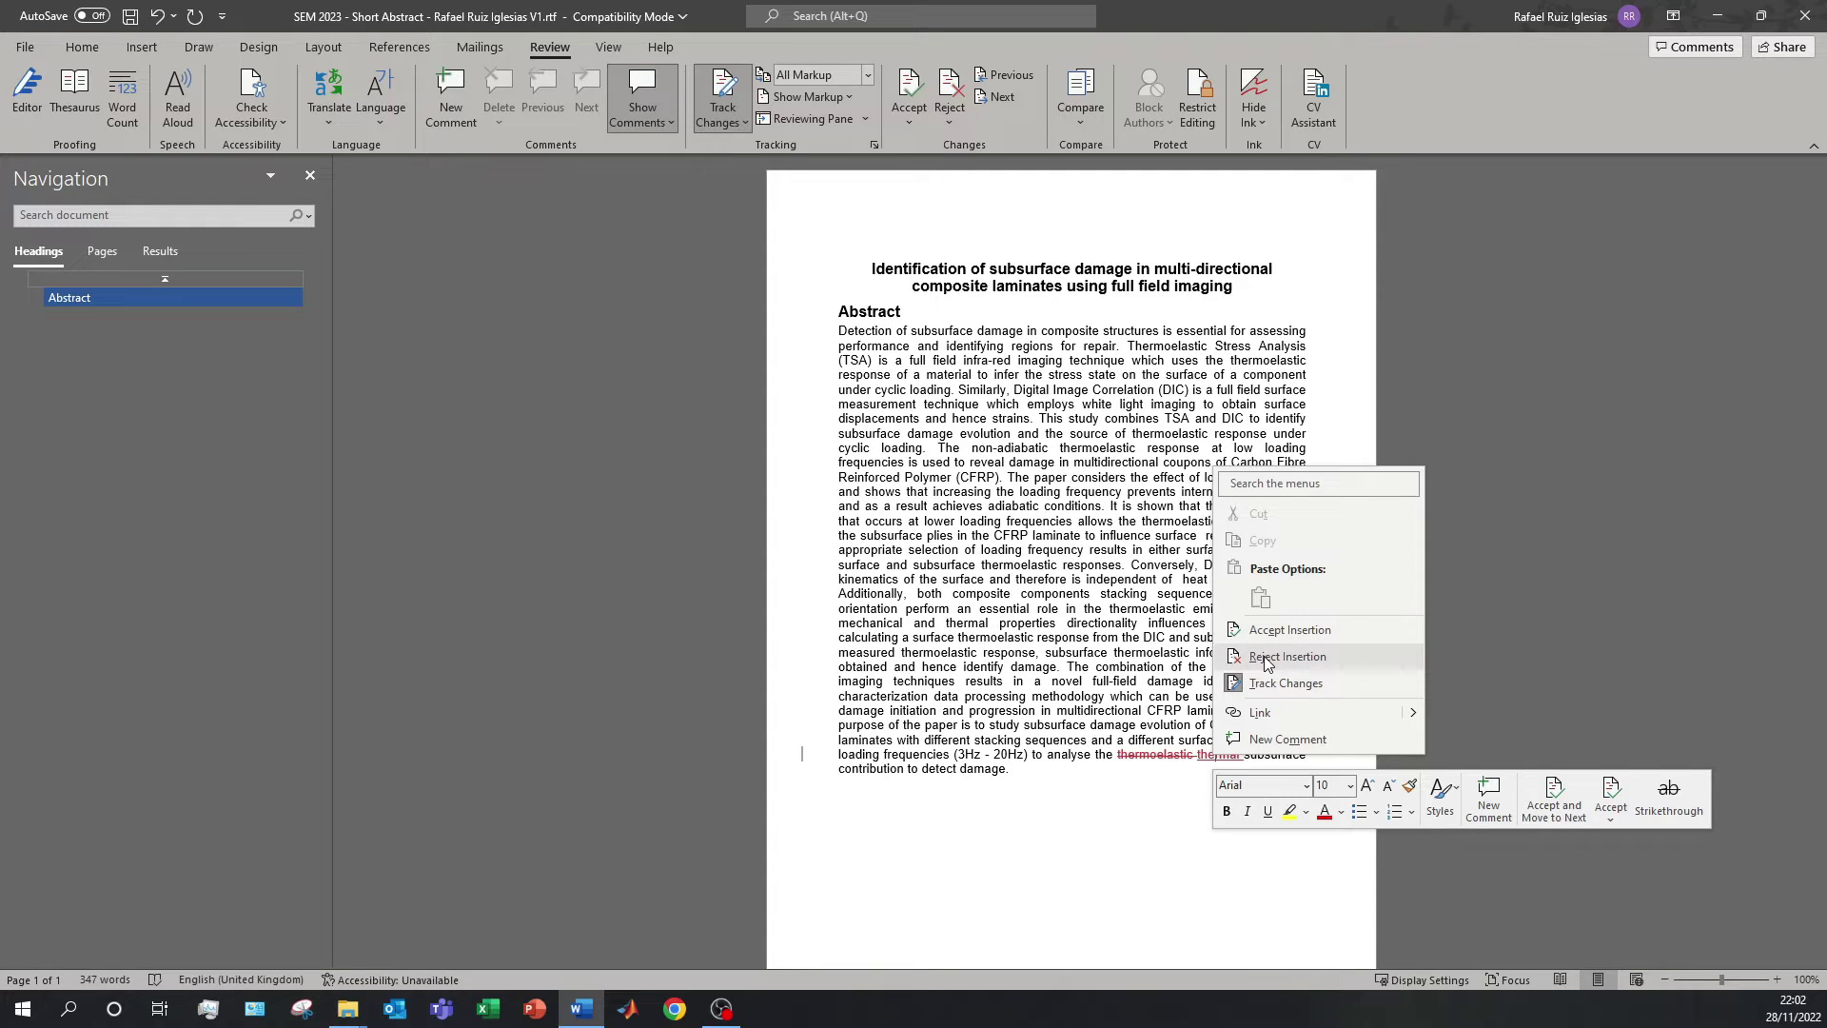
{"action": "left_click", "coordinate": [1065, 770]}
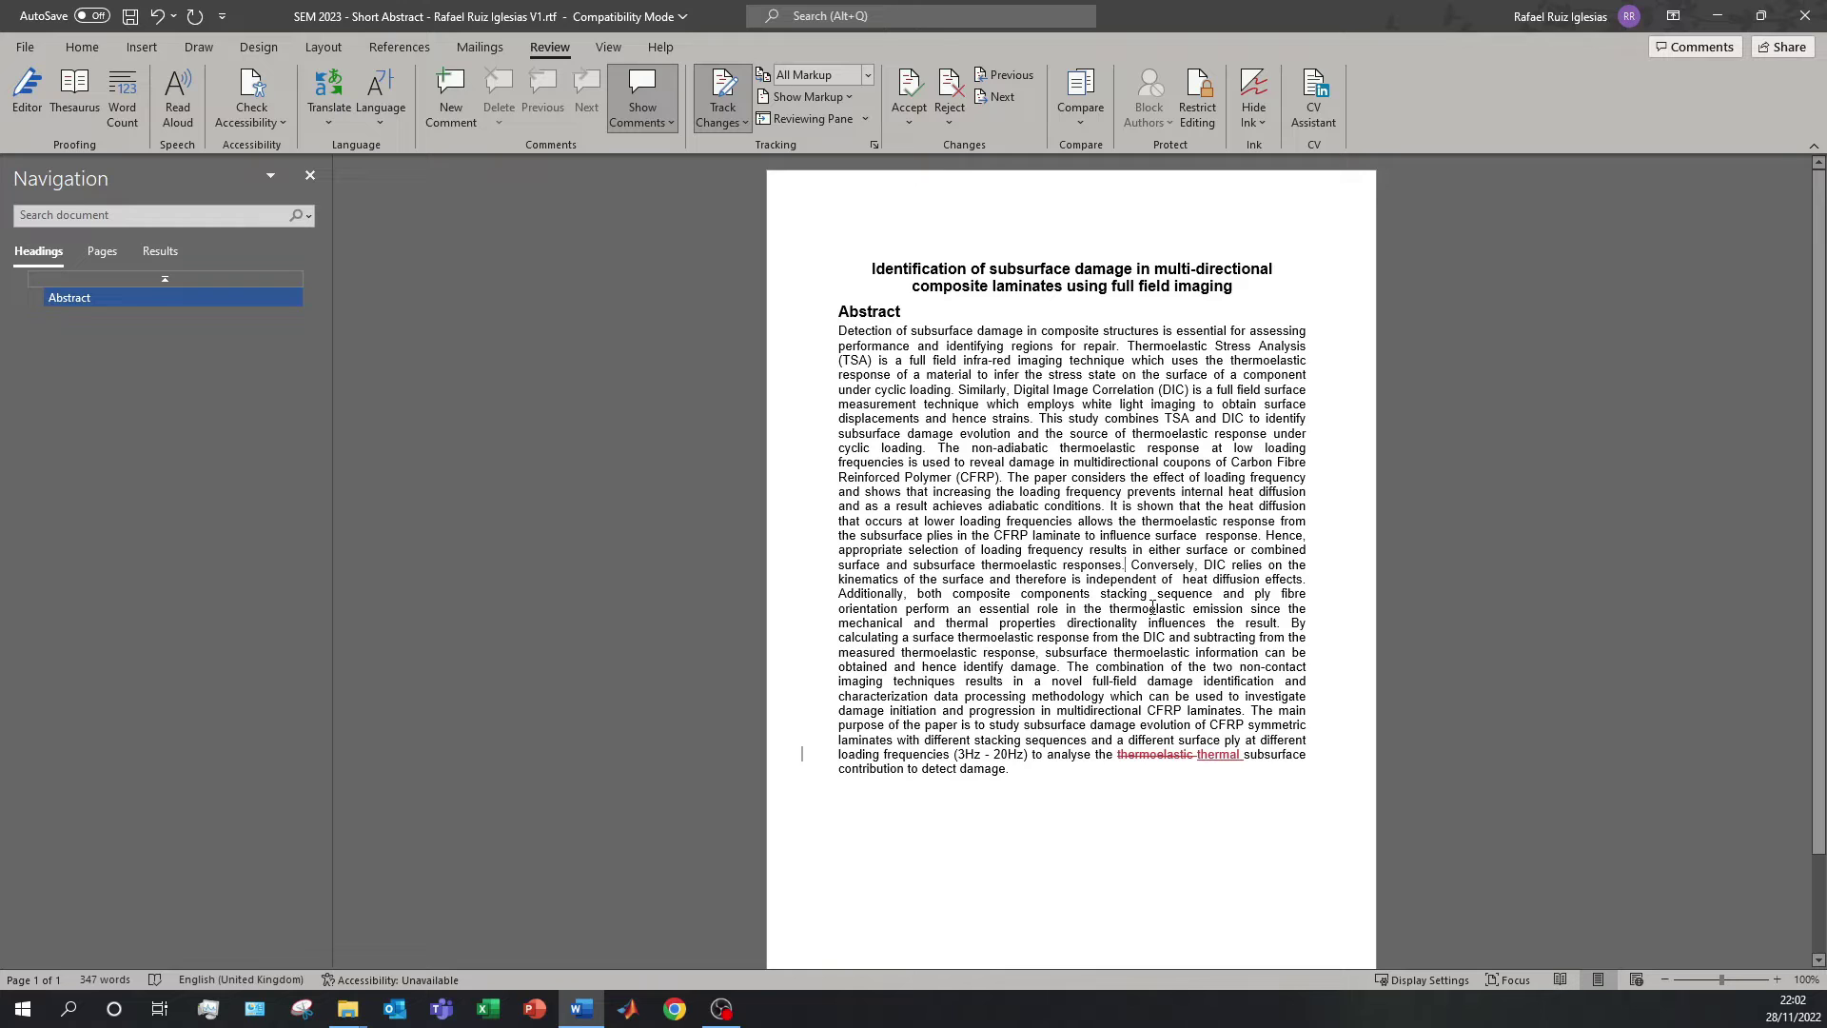
Add tracked text 'Suscribete' after 'responses.' and 'Hazlo ahora' before 'The non-adiabatic'
{"action": "type", "text": "Suscribete"}
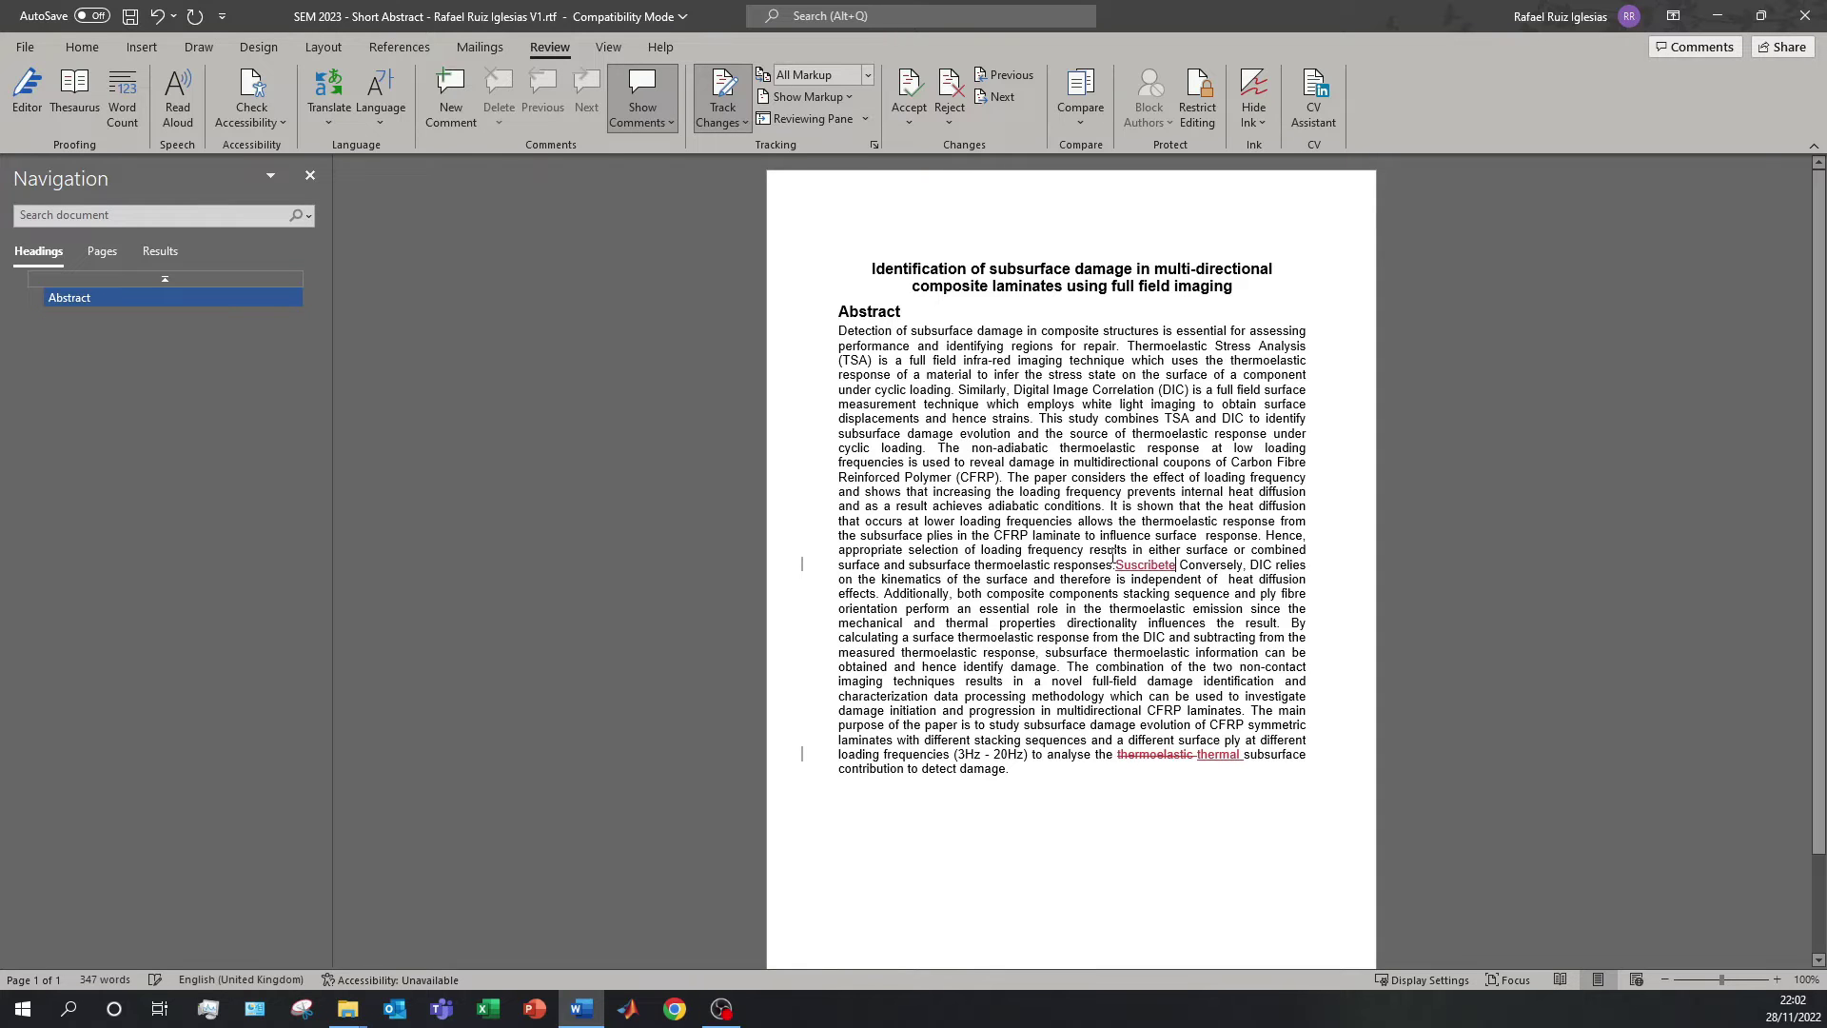
{"action": "left_click", "coordinate": [938, 450]}
{"action": "type", "text": "Hazlo ahora"}
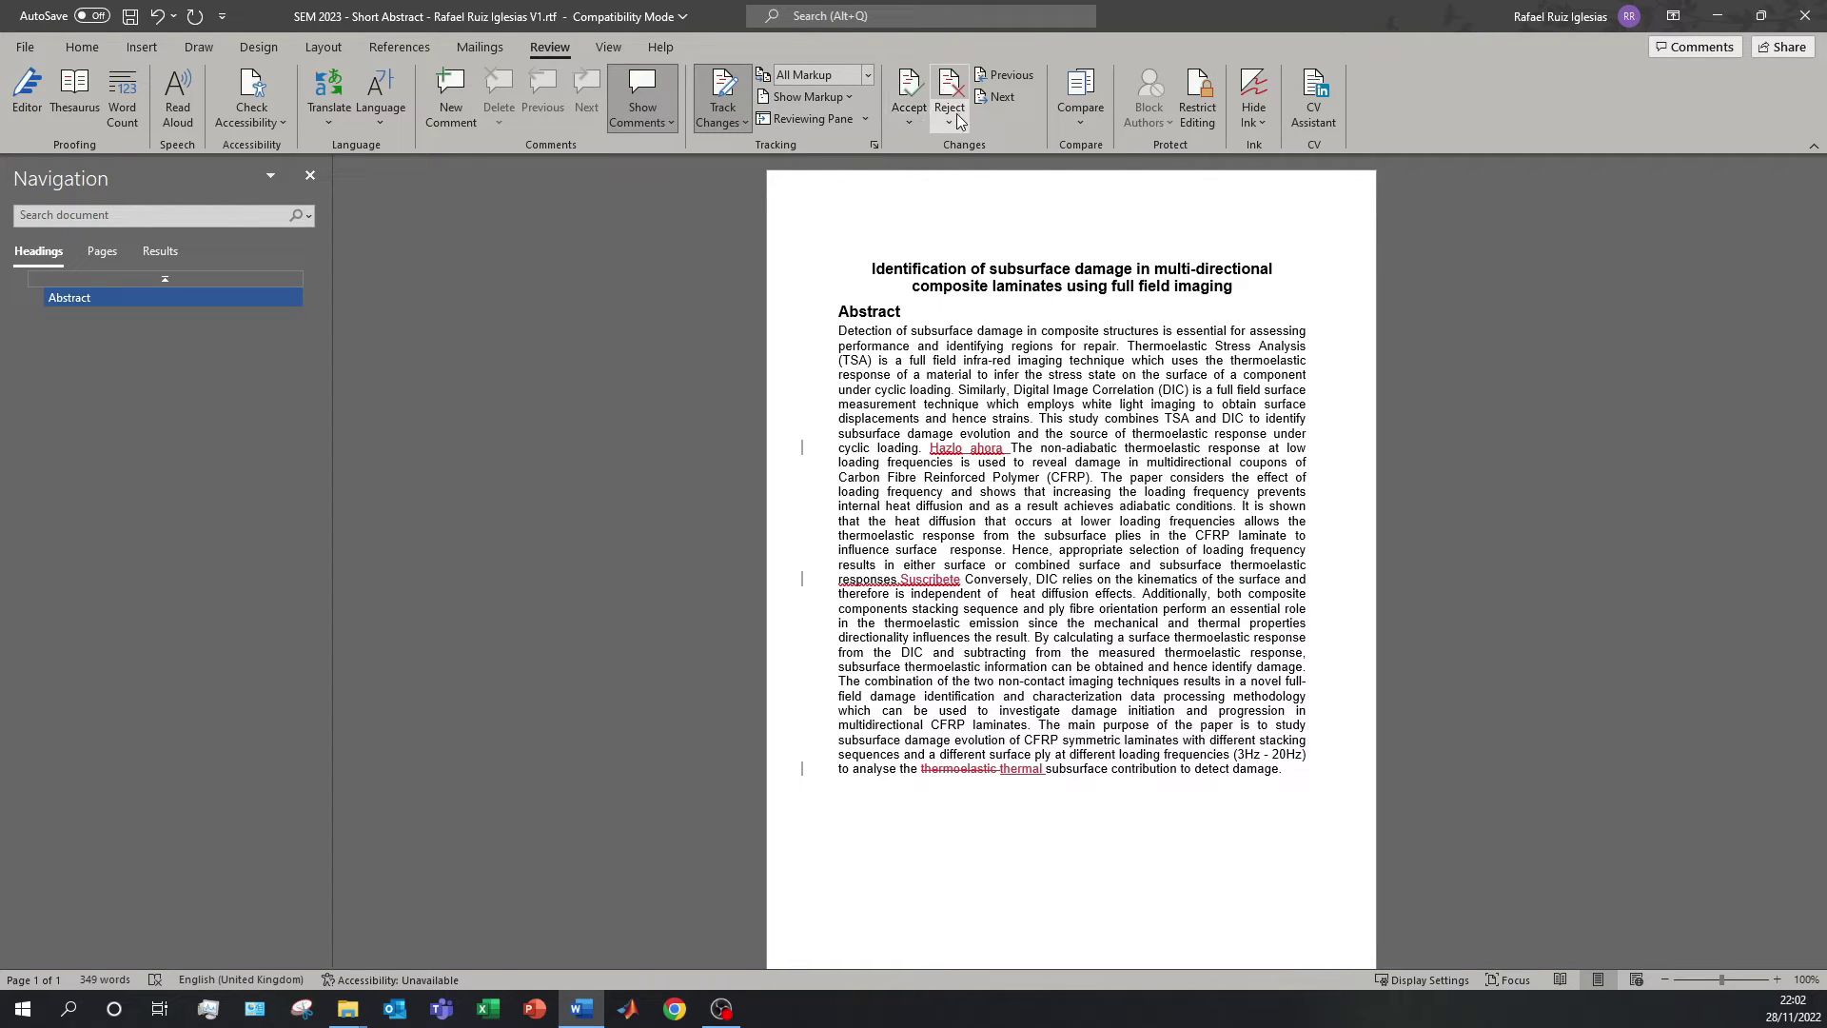
{"action": "left_click", "coordinate": [922, 120]}
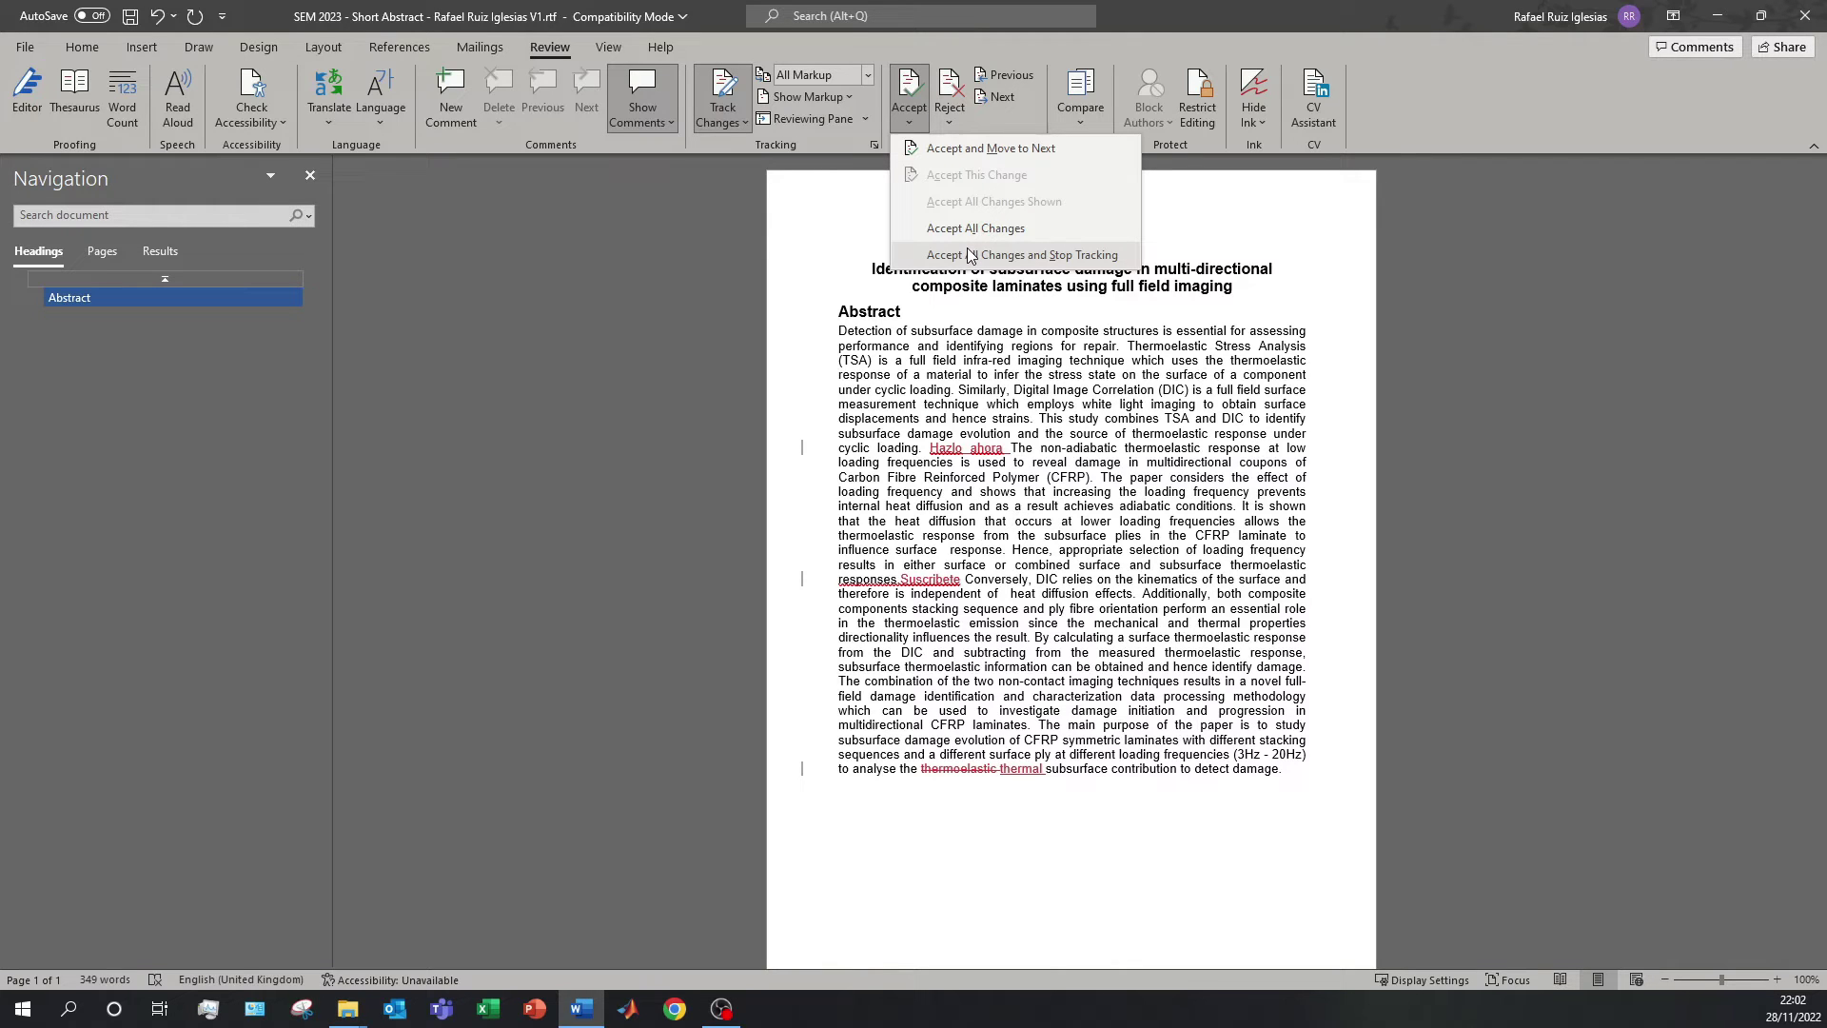
{"action": "left_click", "coordinate": [983, 152]}
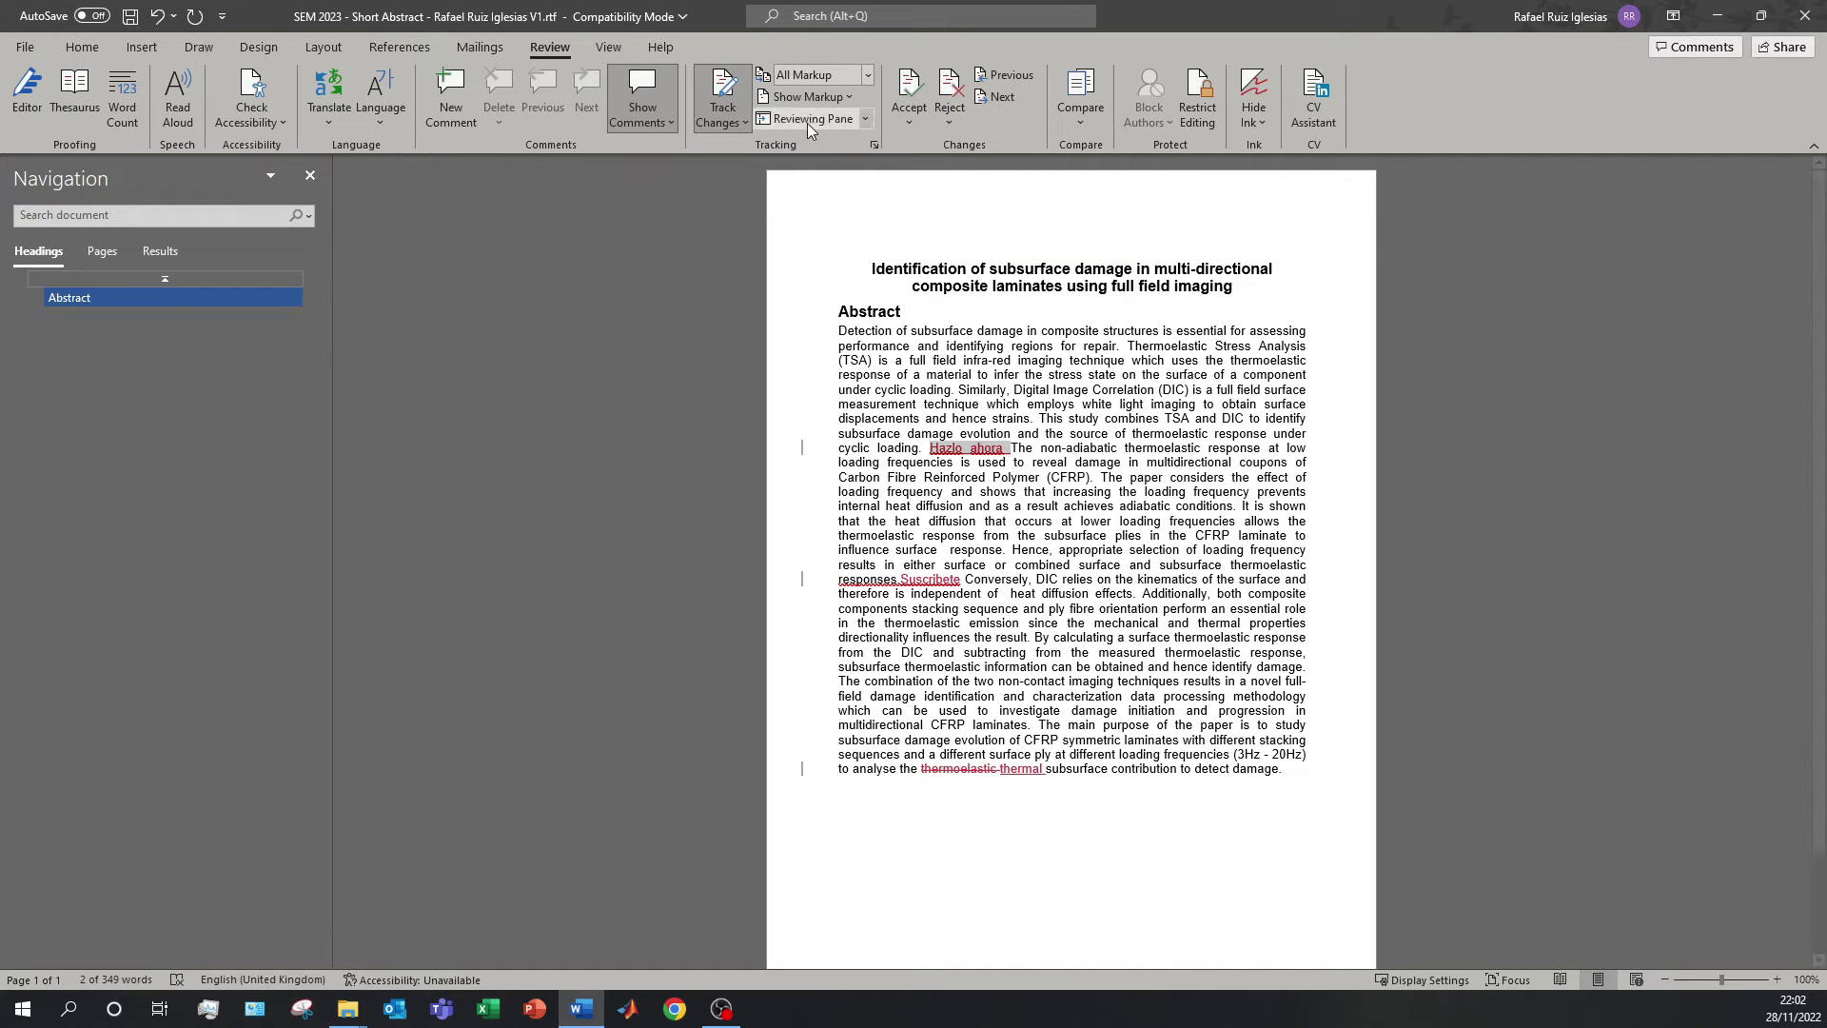
{"action": "left_click", "coordinate": [909, 90]}
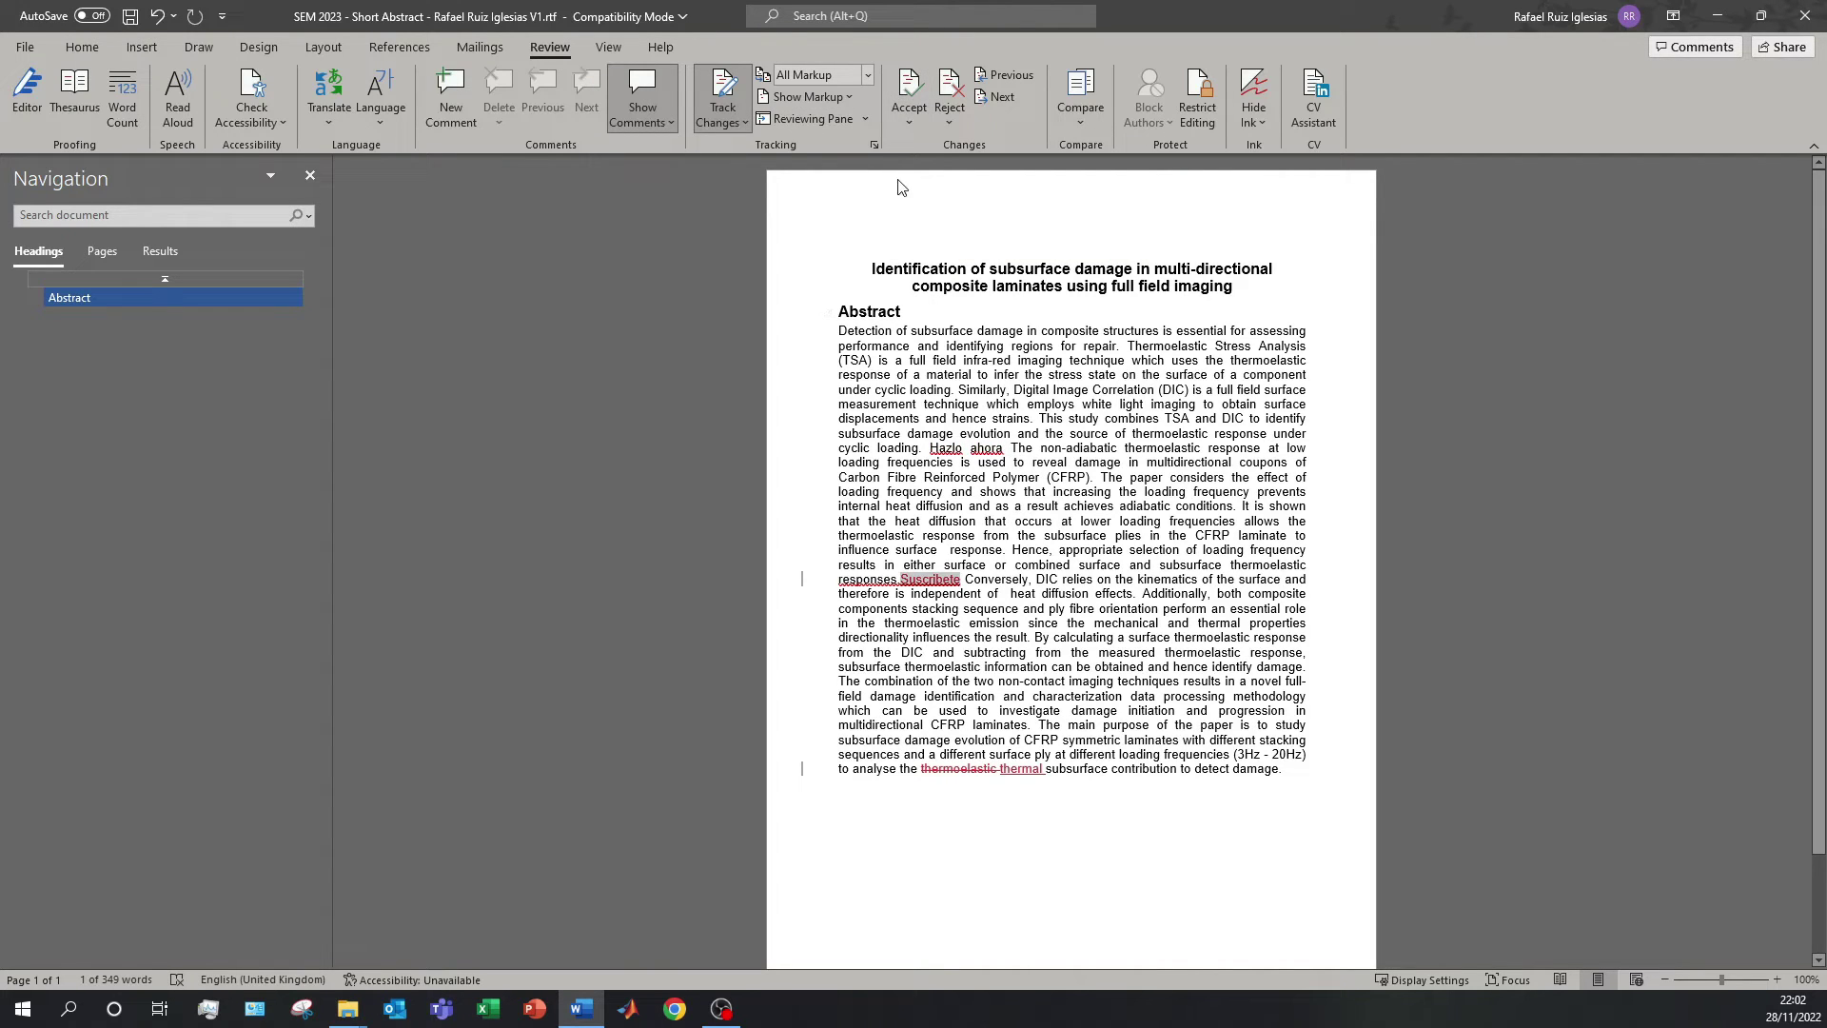
{"action": "left_click", "coordinate": [910, 90]}
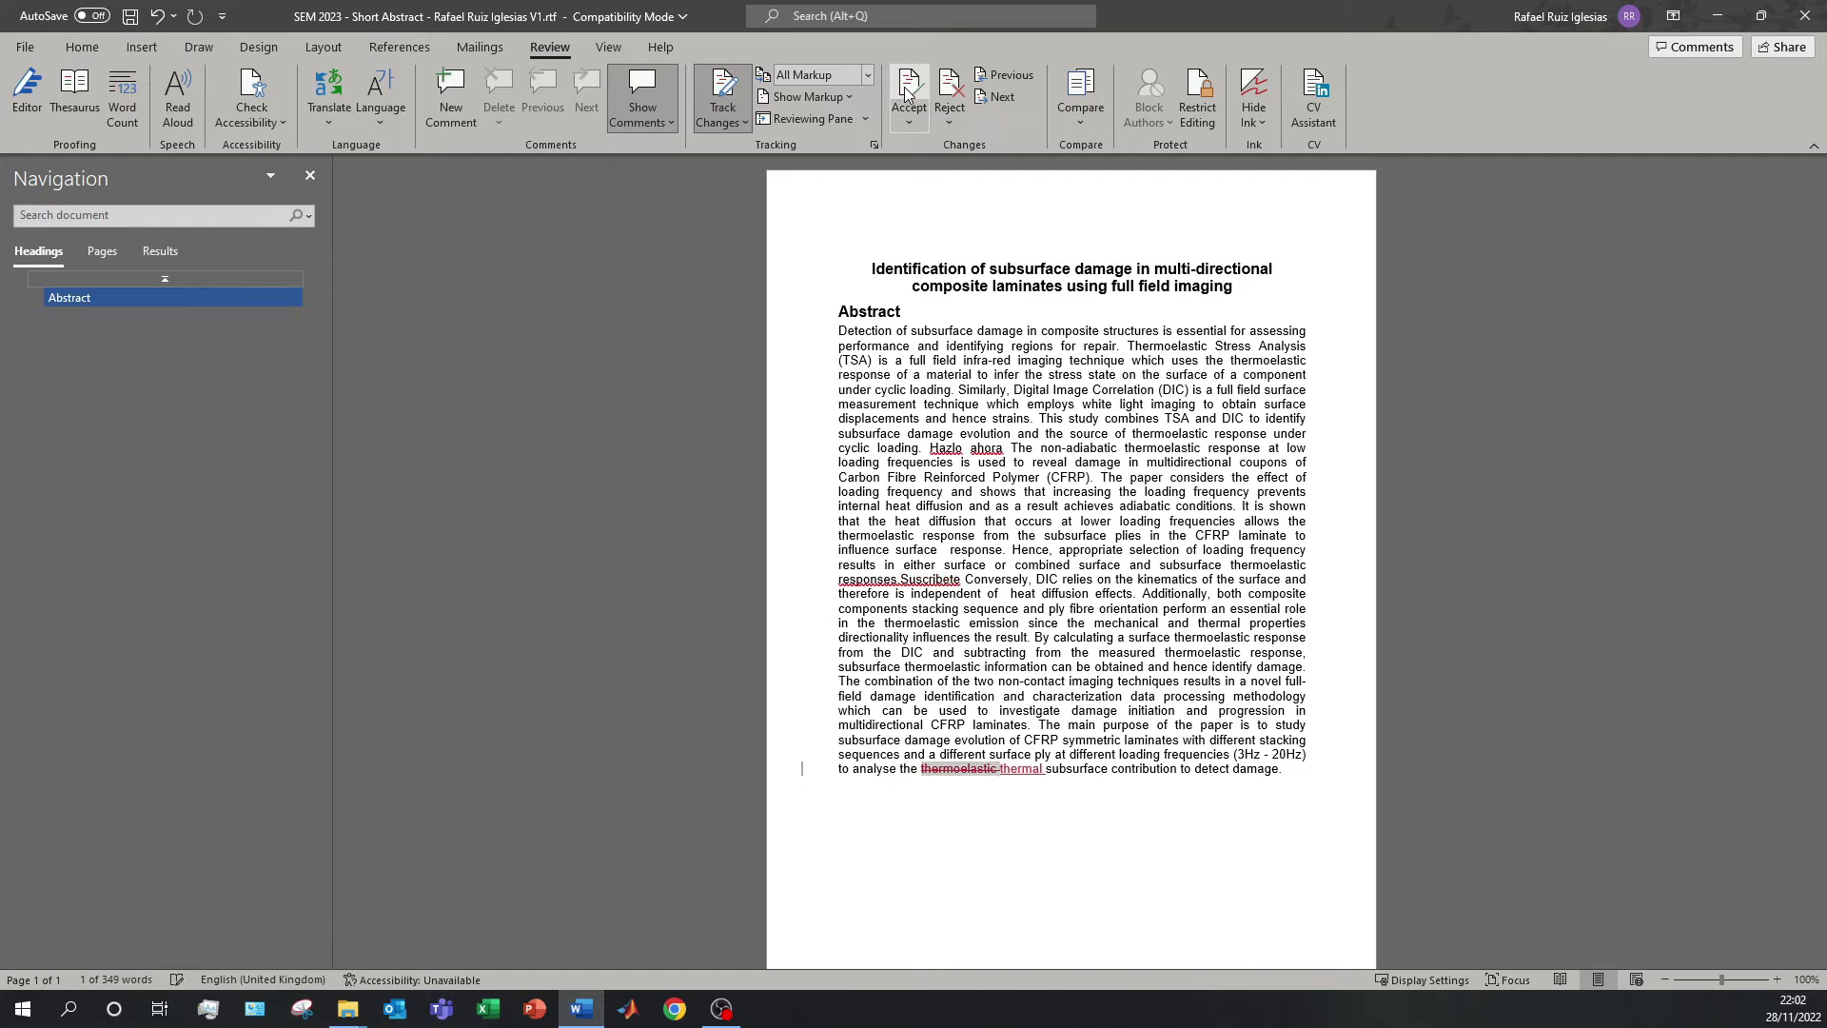
{"action": "left_click", "coordinate": [910, 90]}
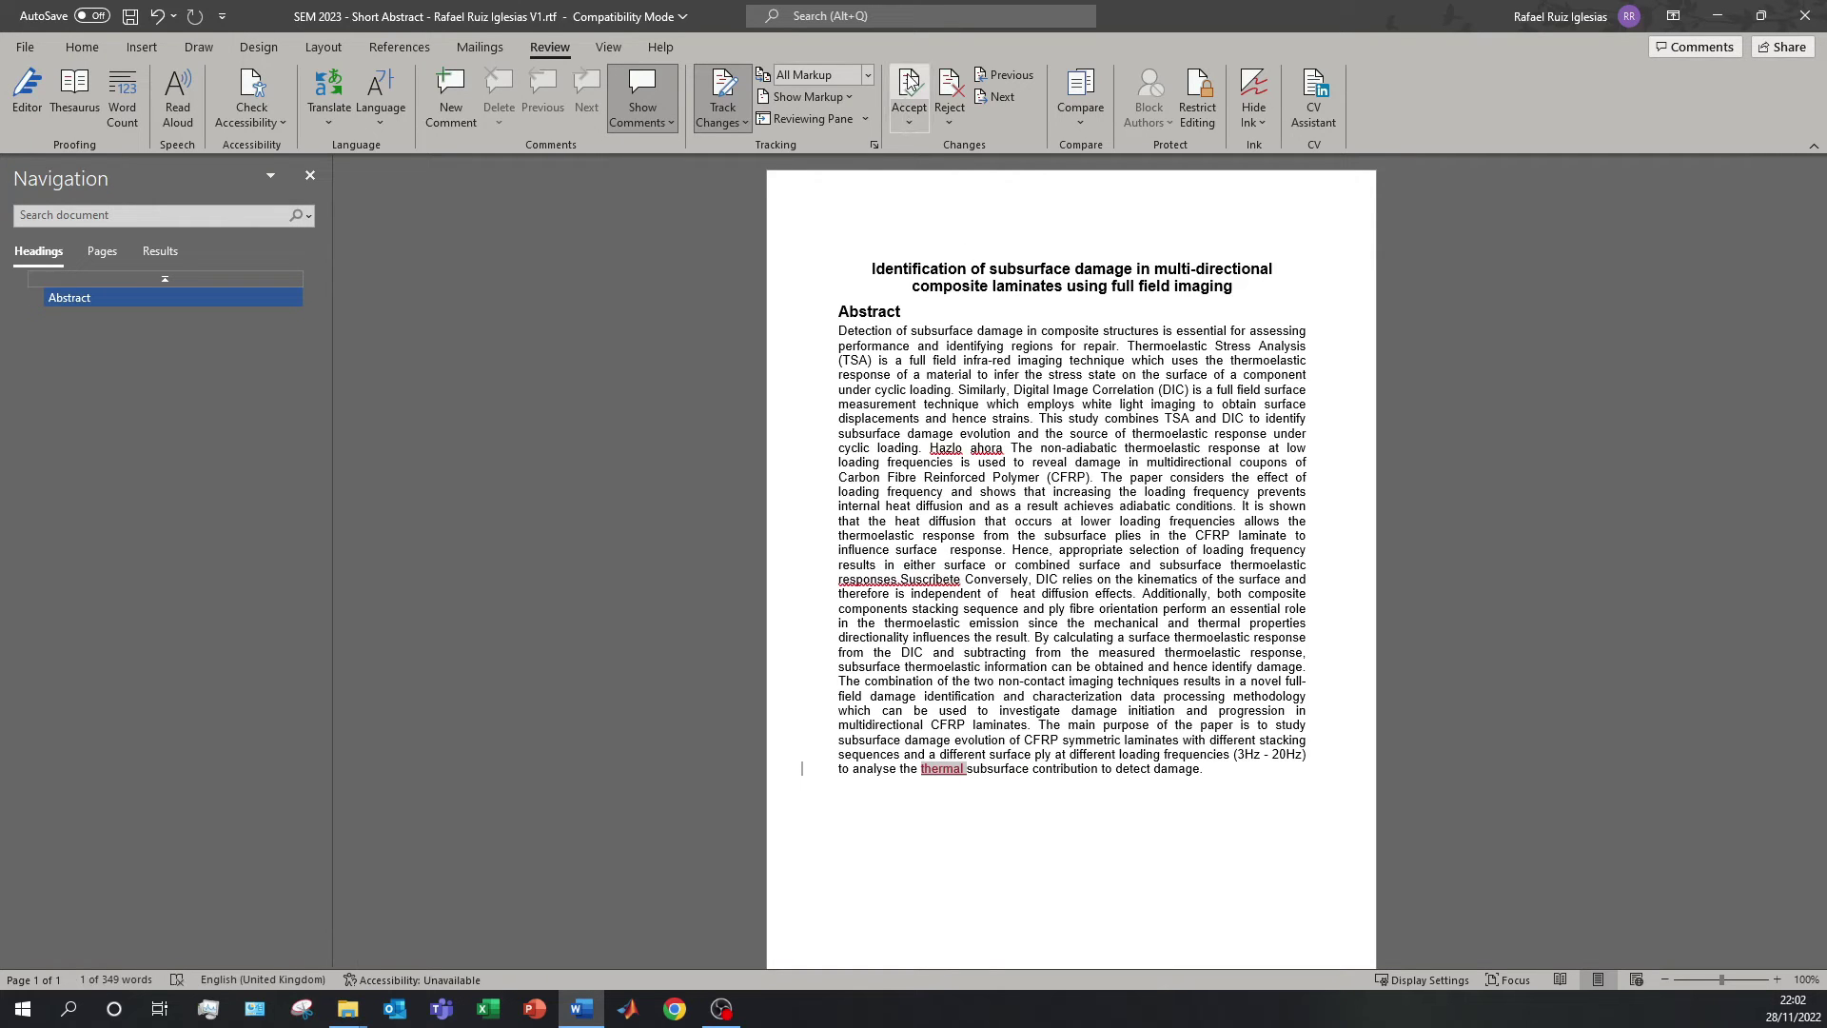
{"action": "left_click", "coordinate": [910, 90]}
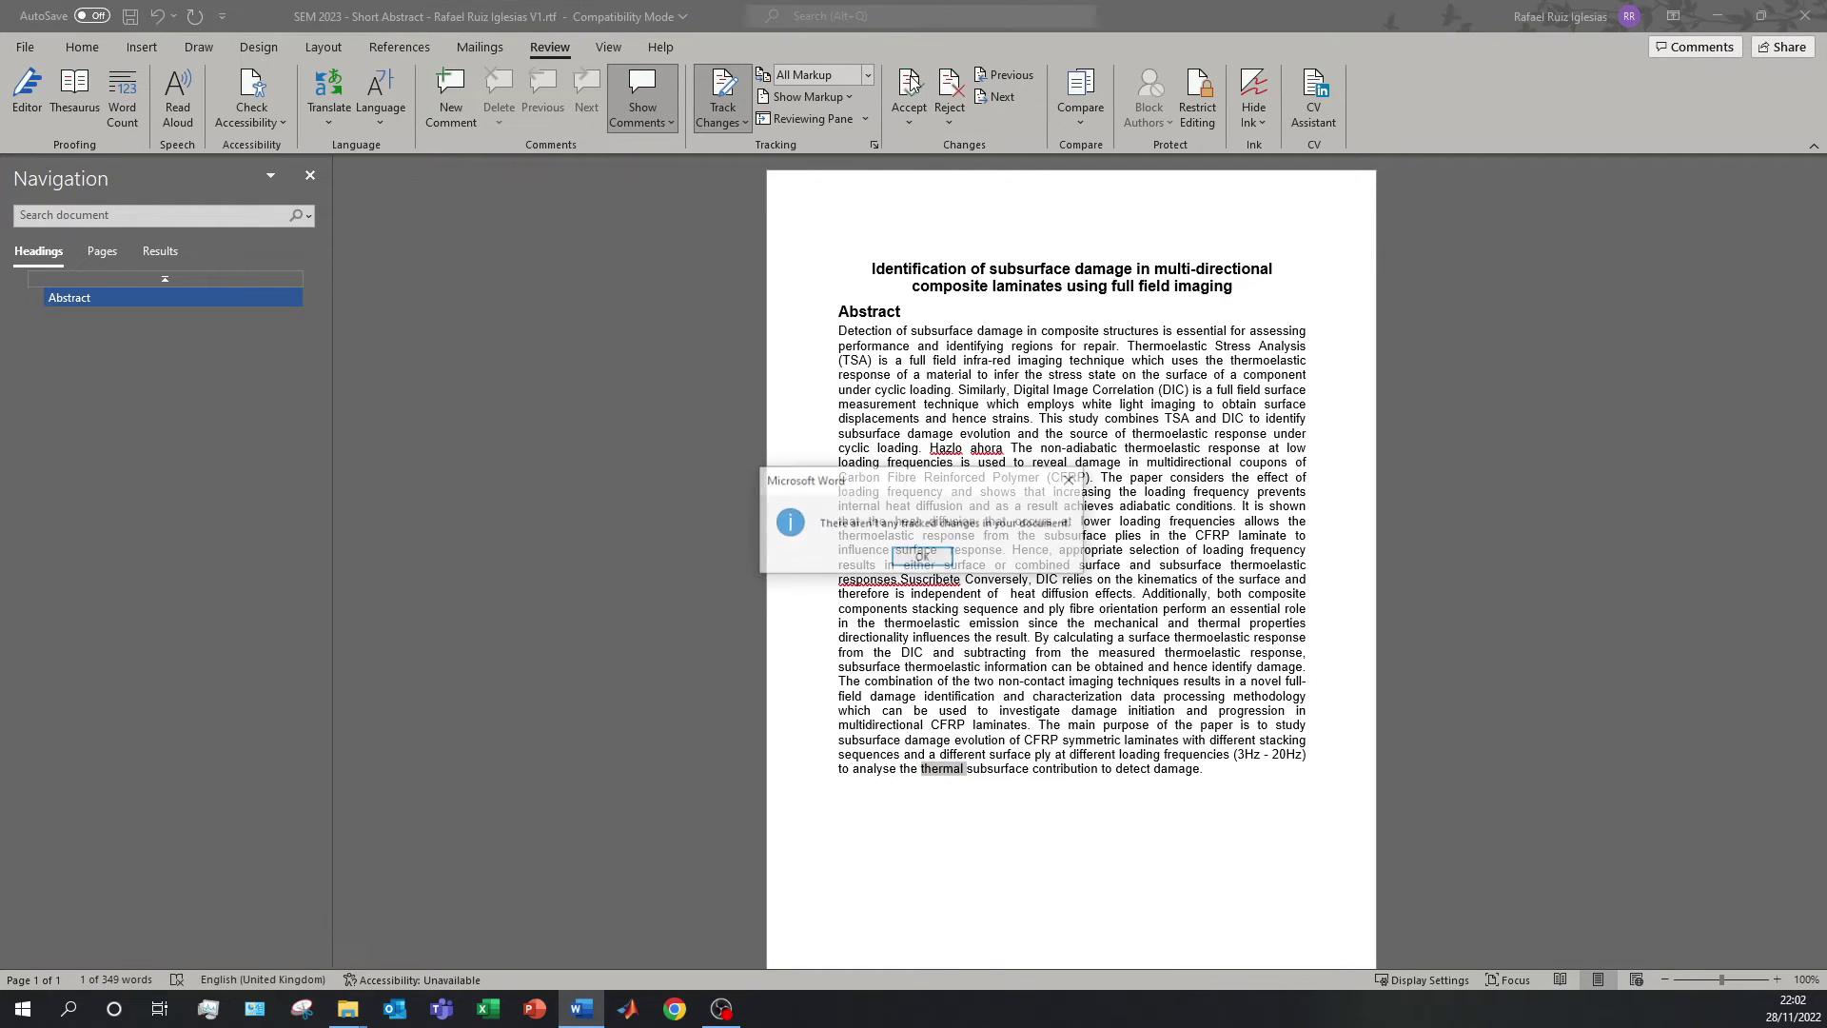
{"action": "left_click", "coordinate": [939, 560]}
{"action": "key", "text": "ctrl+z"}
{"action": "key", "text": "ctrl+z"}
{"action": "key", "text": "ctrl+z"}
{"action": "key", "text": "ctrl+z"}
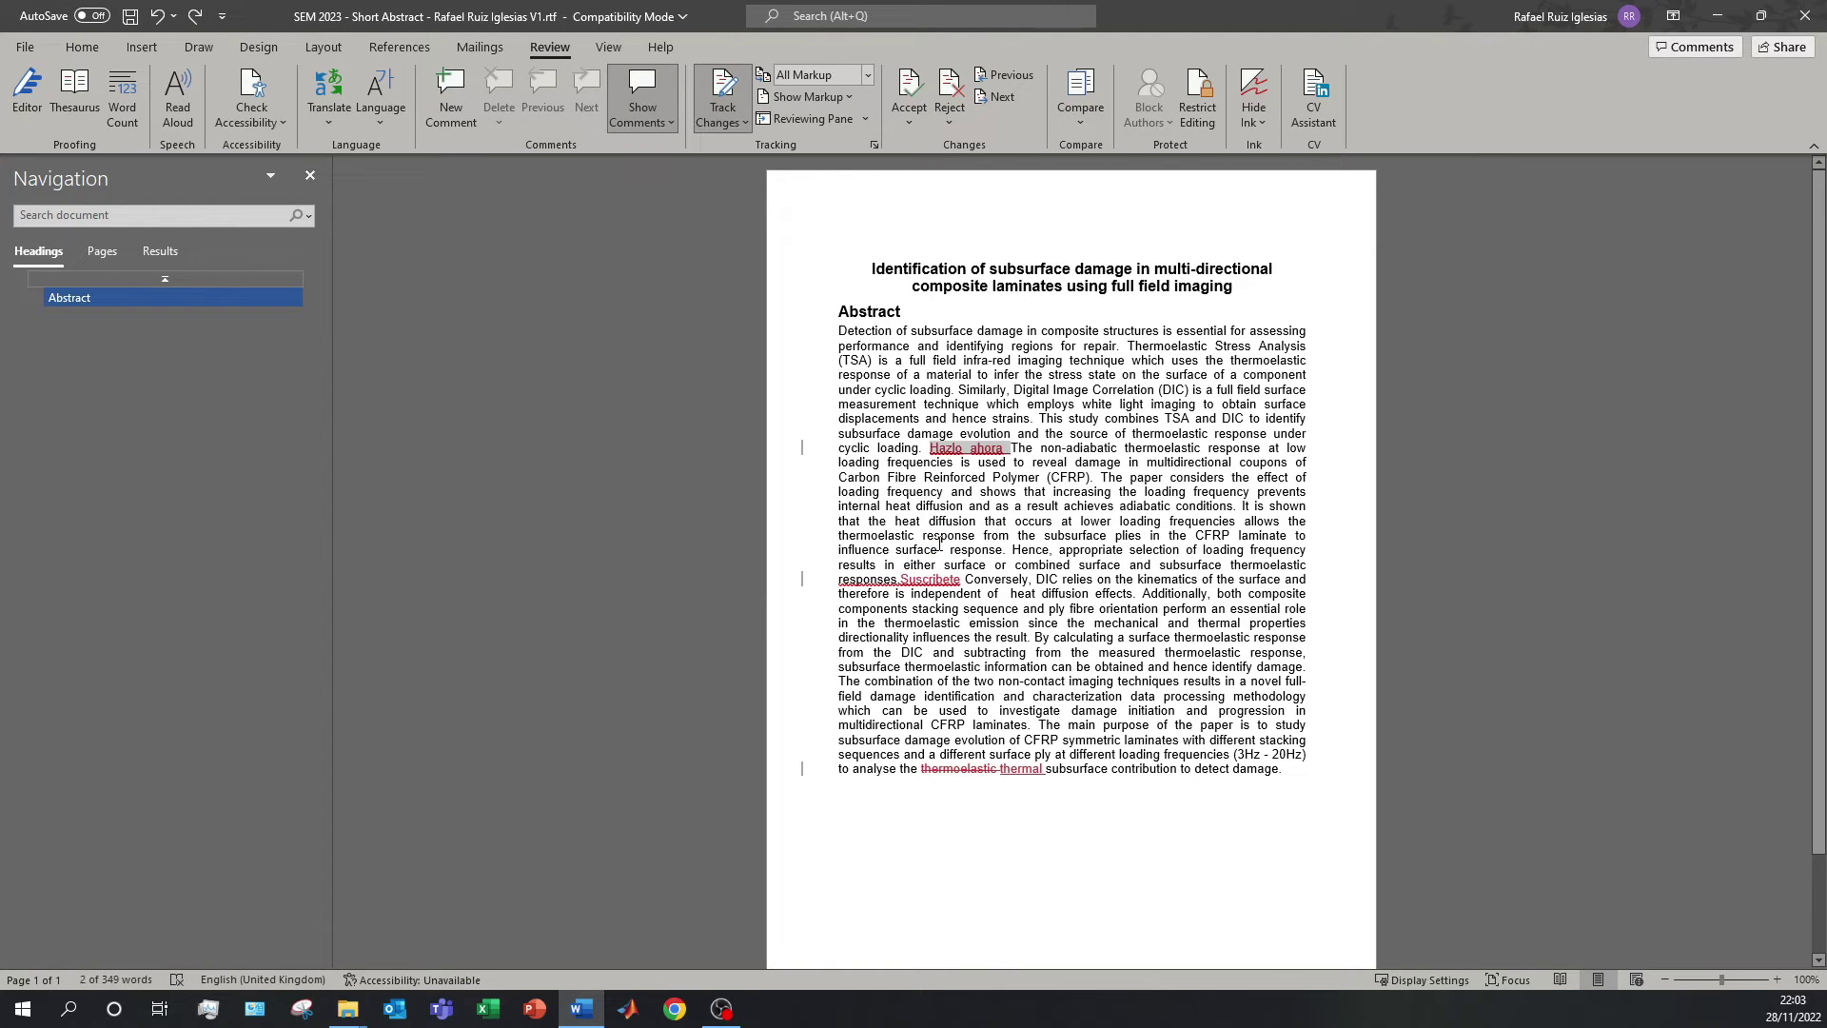
Reject the 'Hazlo ahora' insertion, then the next tracked change, the inserted word 'thermal'
{"action": "left_click", "coordinate": [952, 88]}
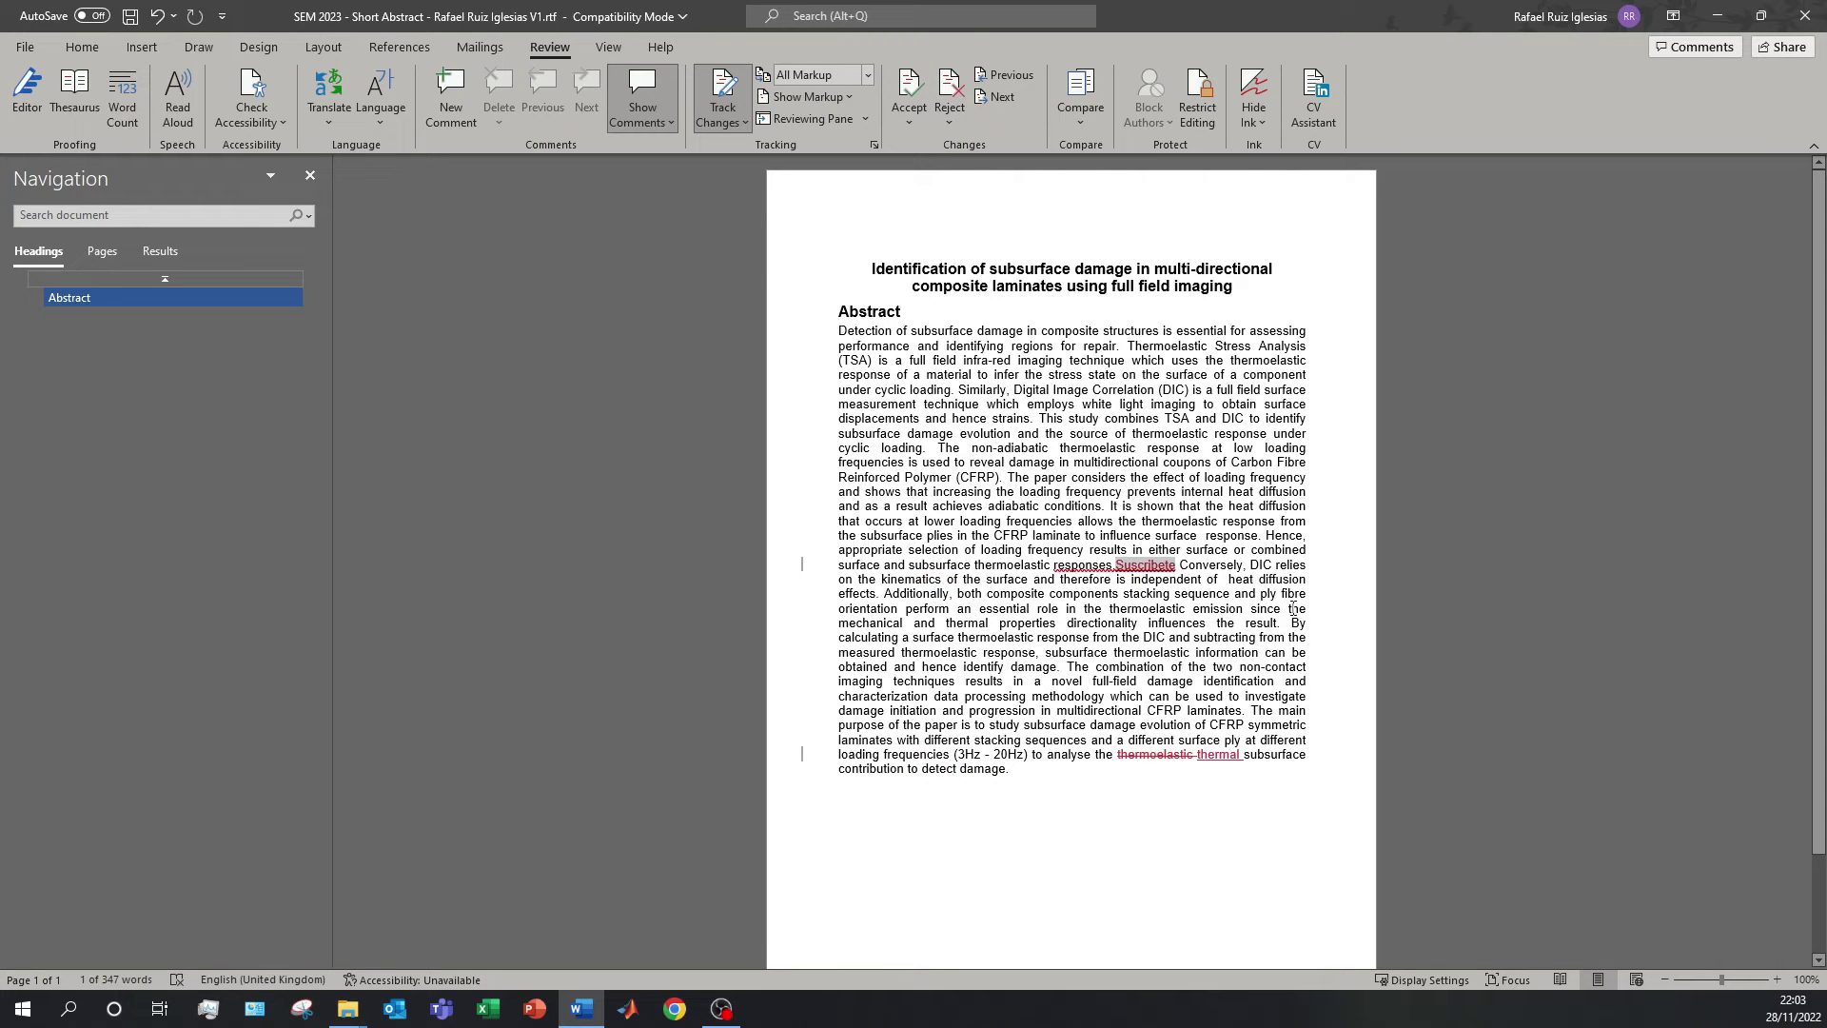
{"action": "left_click", "coordinate": [1007, 99]}
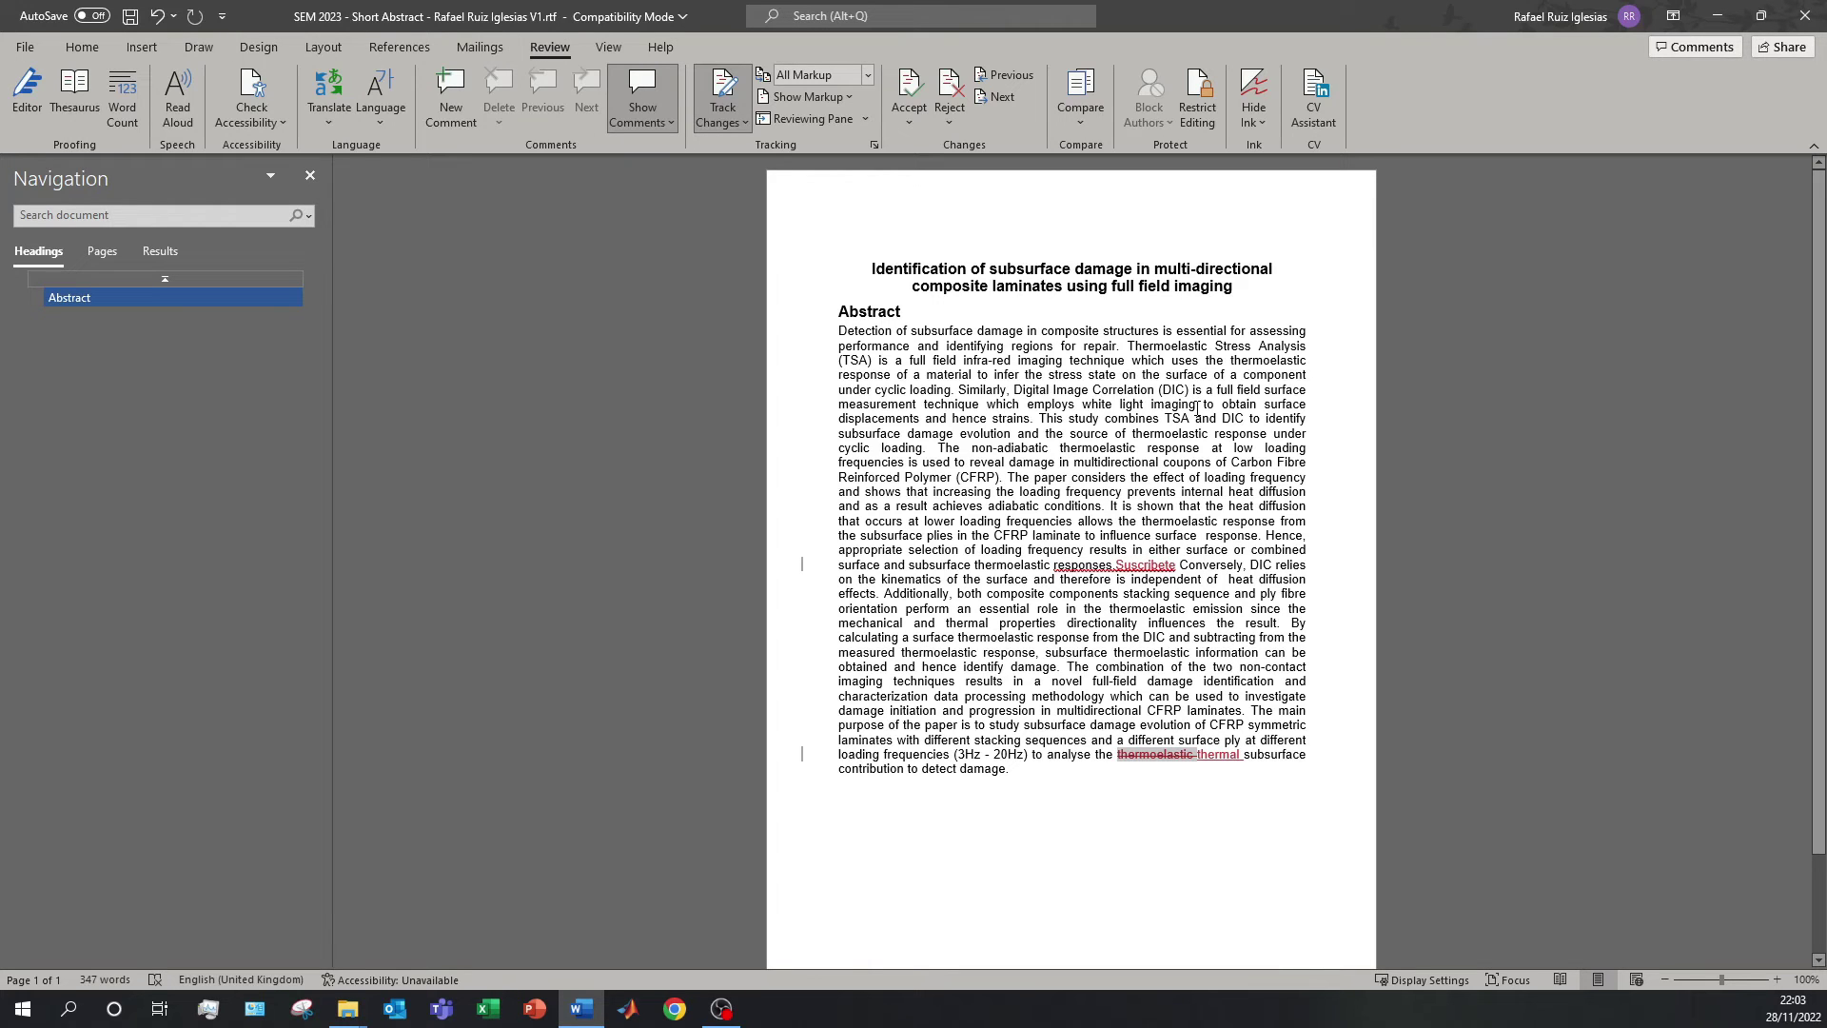
{"action": "left_click", "coordinate": [1002, 96]}
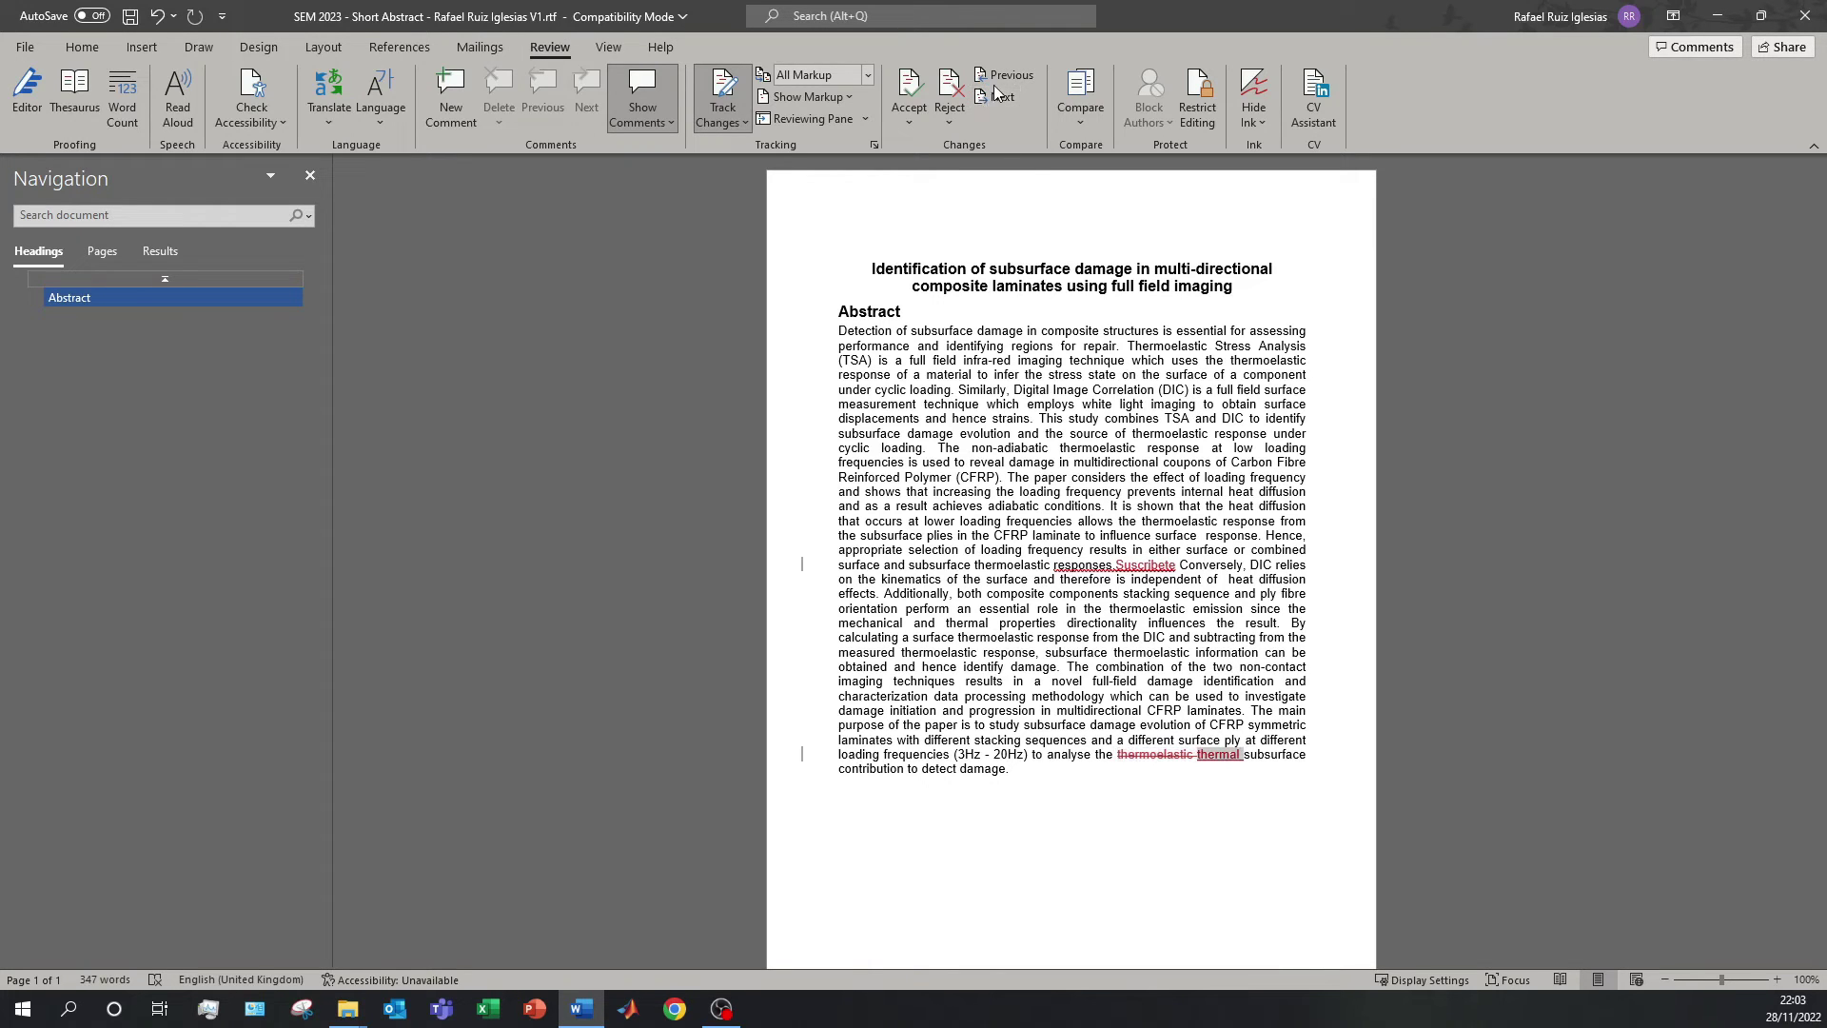
{"action": "left_click", "coordinate": [949, 88]}
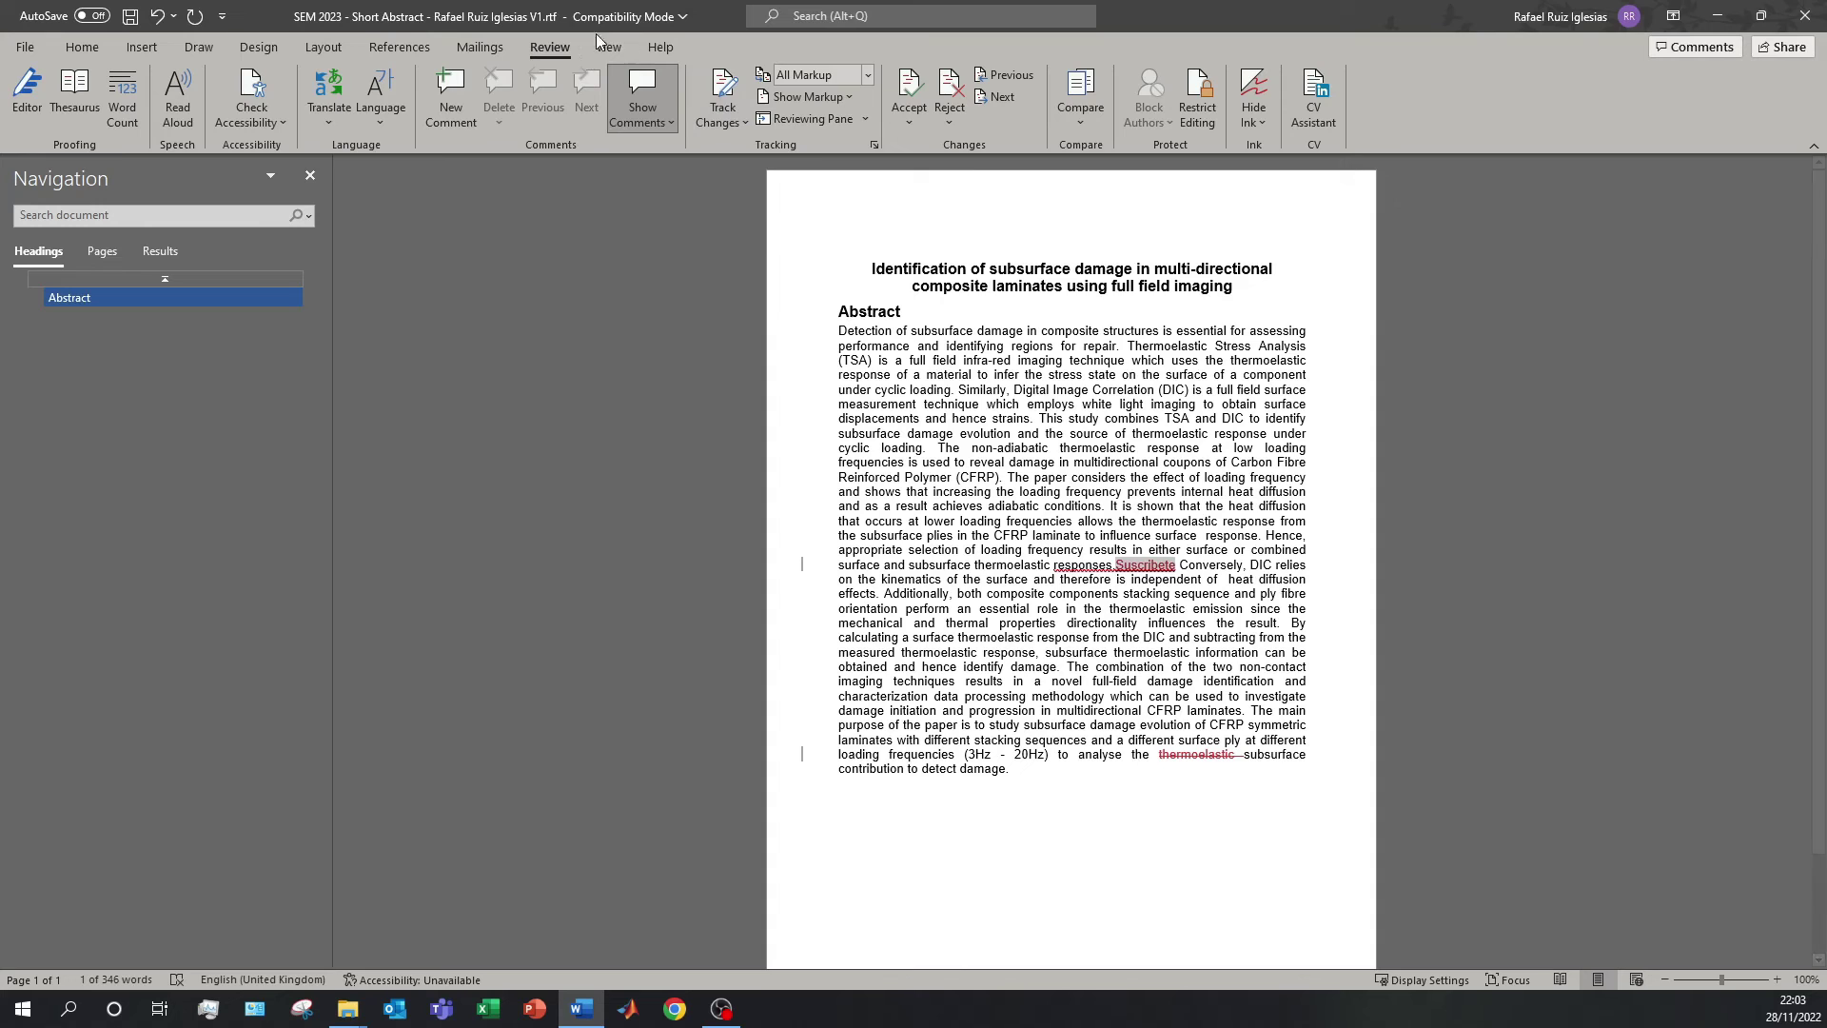
Reject the 'Suscribete' insertion and the 'thermoelastic' deletion from their right-click menus
{"action": "right_click", "coordinate": [1134, 572]}
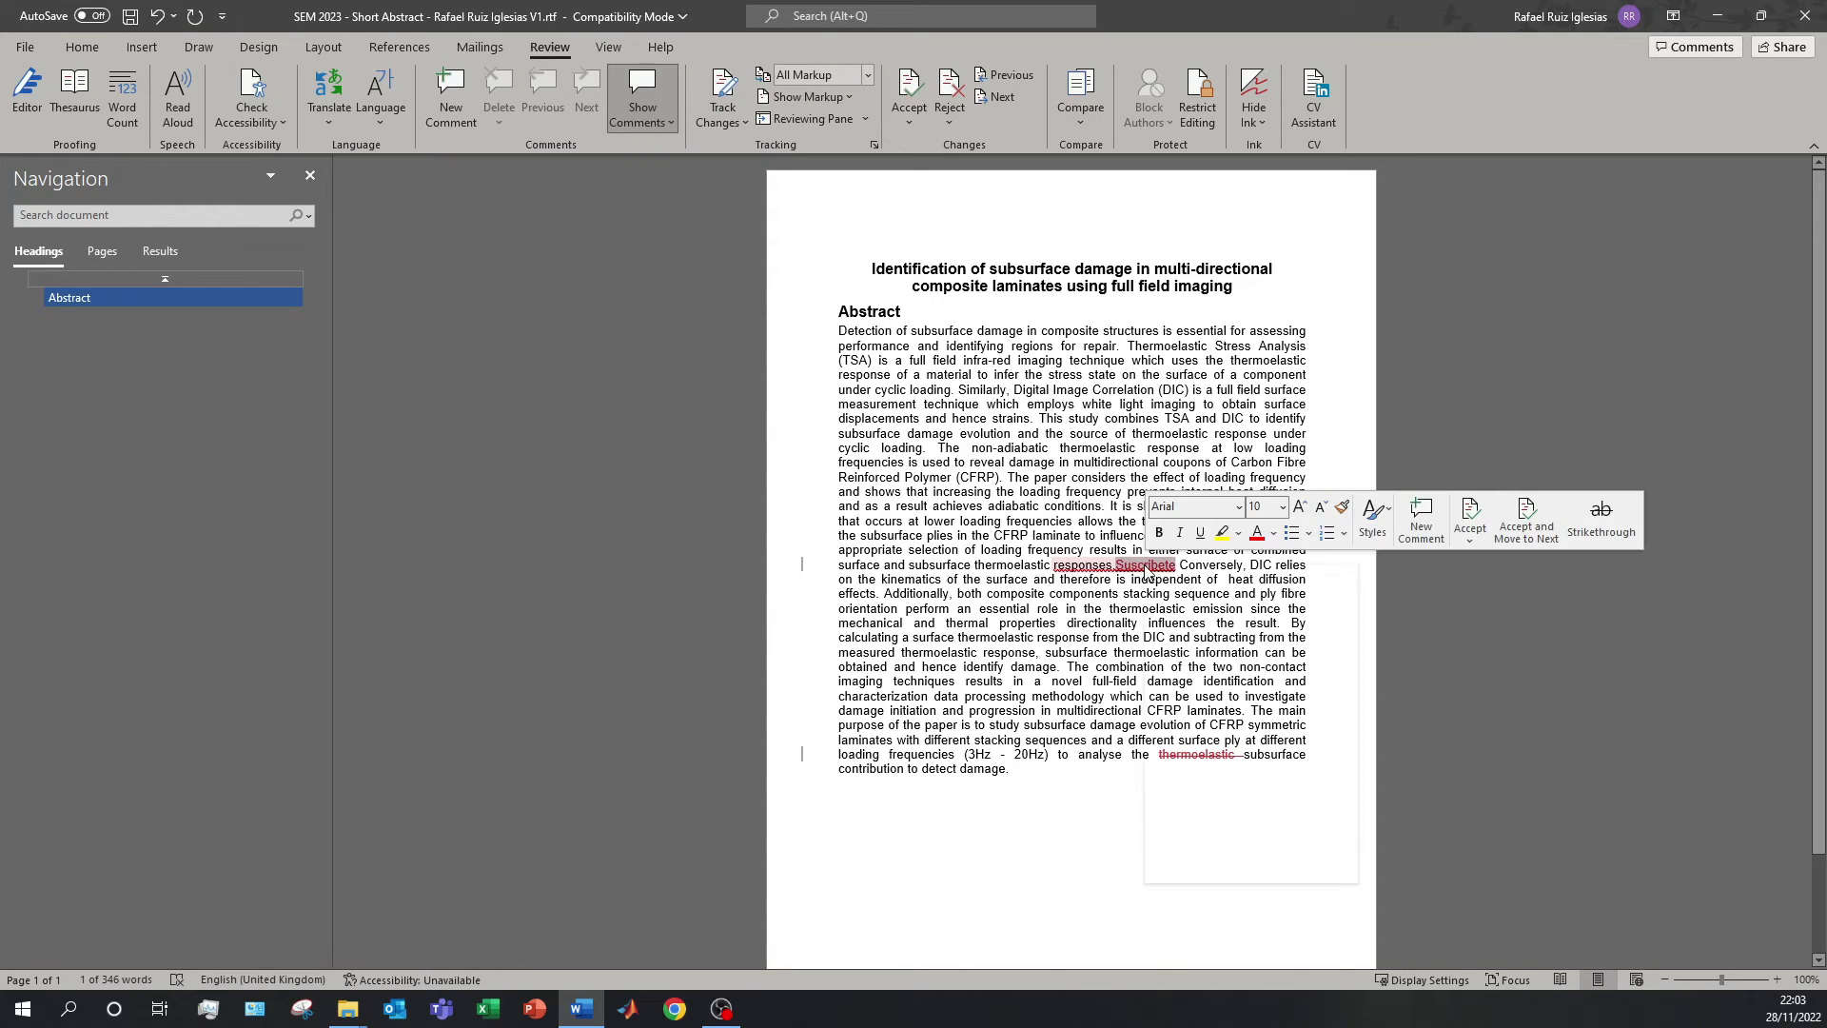
{"action": "left_click", "coordinate": [1210, 758]}
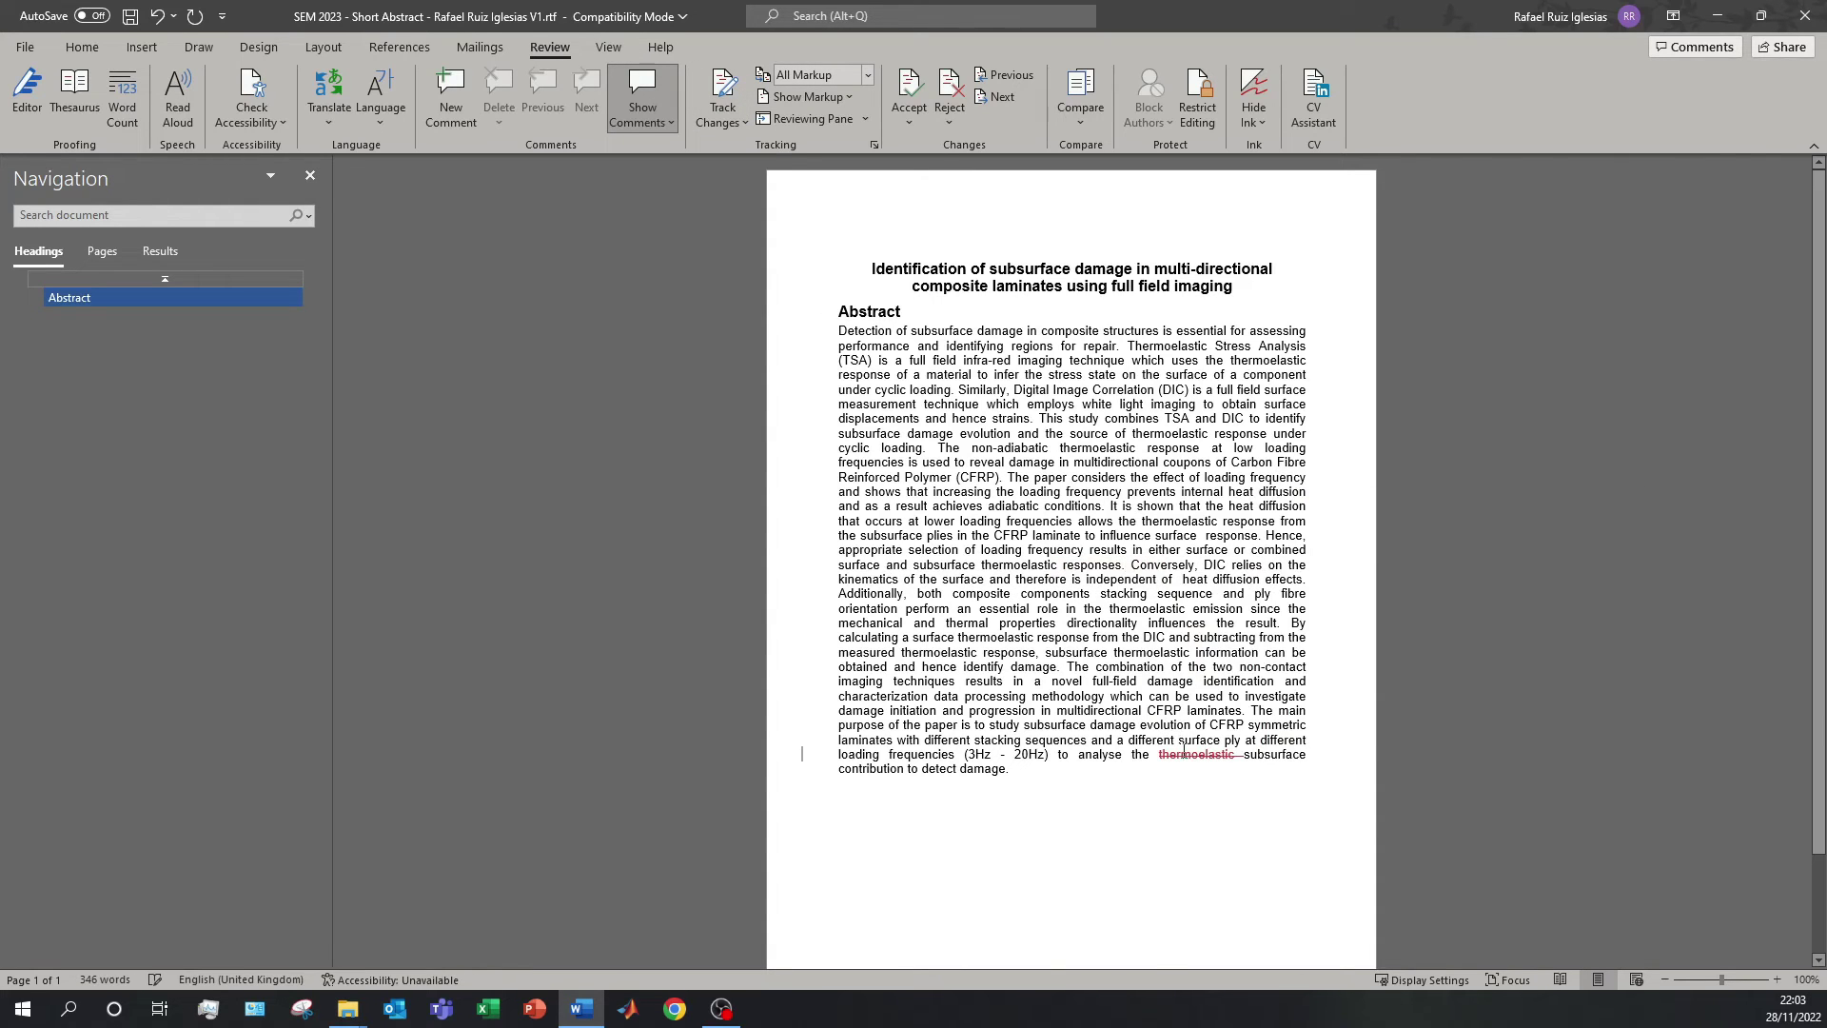
{"action": "right_click", "coordinate": [1184, 751]}
{"action": "left_click", "coordinate": [1275, 655]}
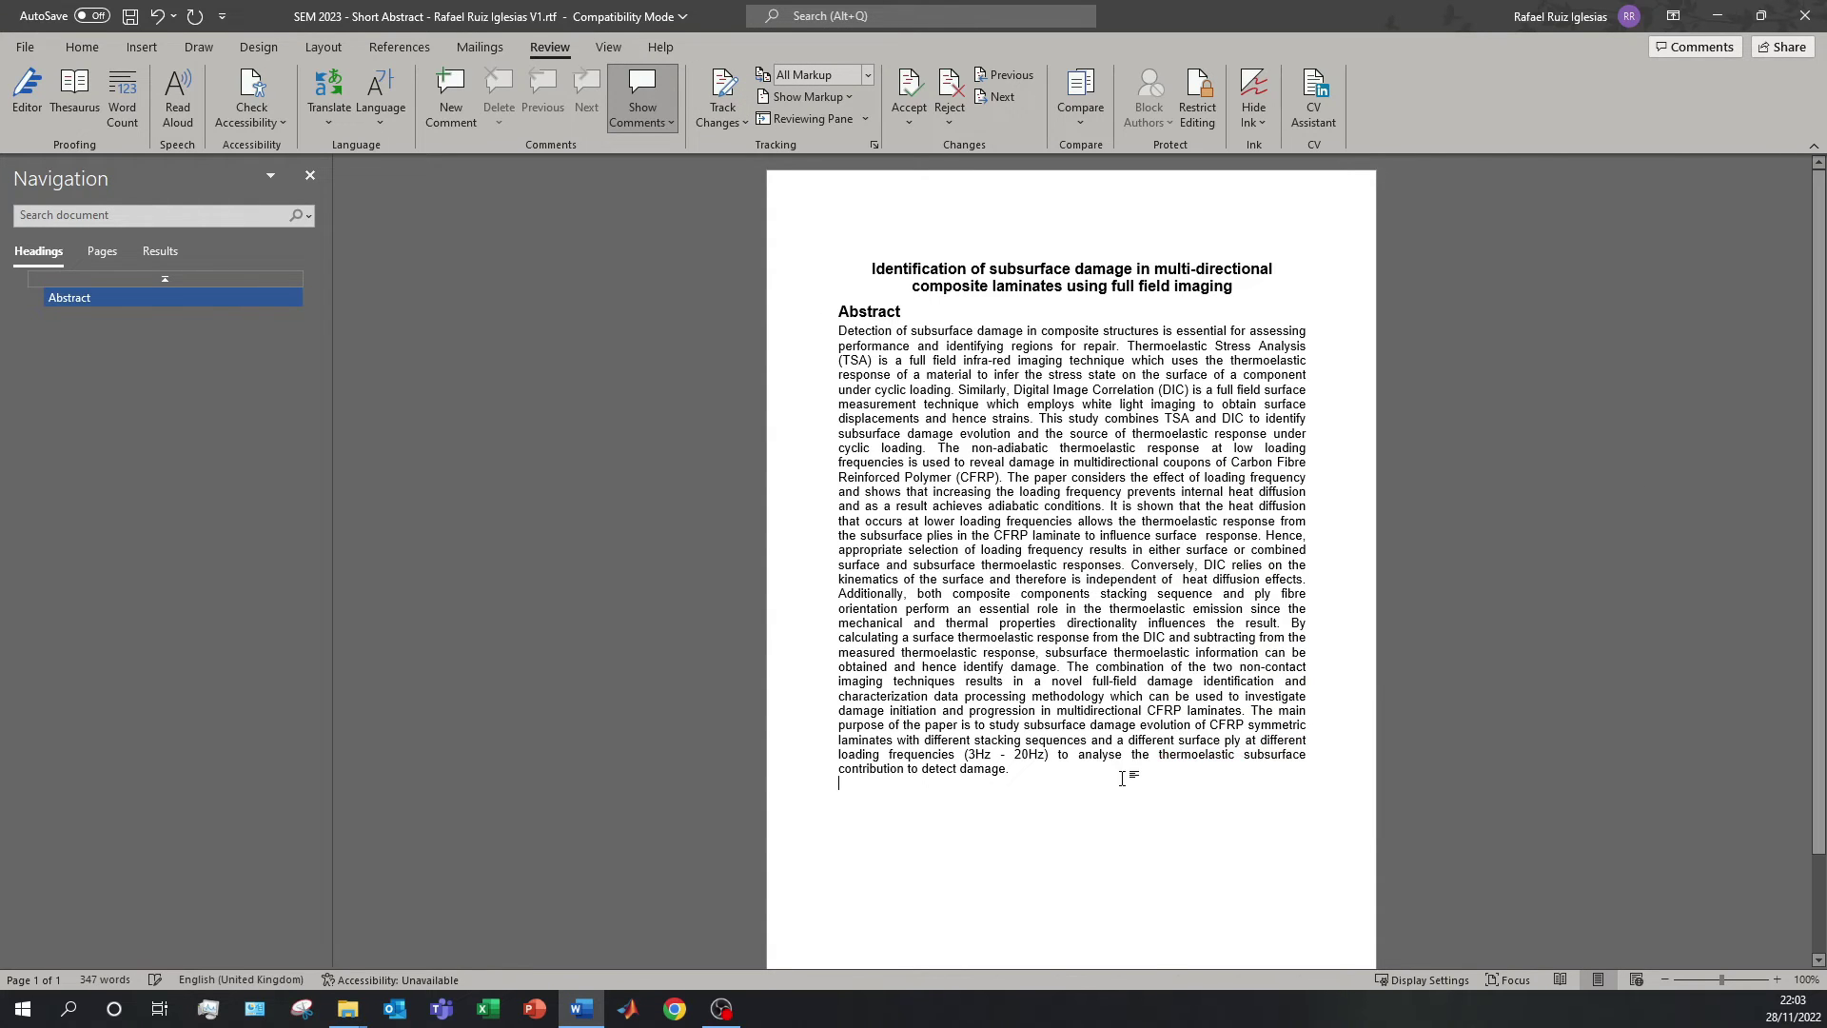